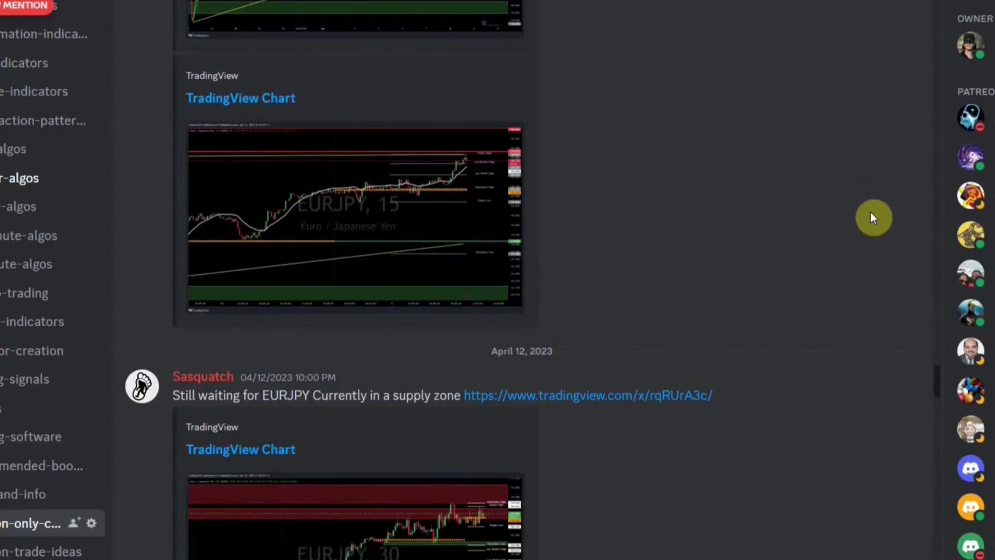
pyautogui.scroll(-4, 869, 211)
pyautogui.scroll(-2, 870, 210)
pyautogui.scroll(-2, 870, 210)
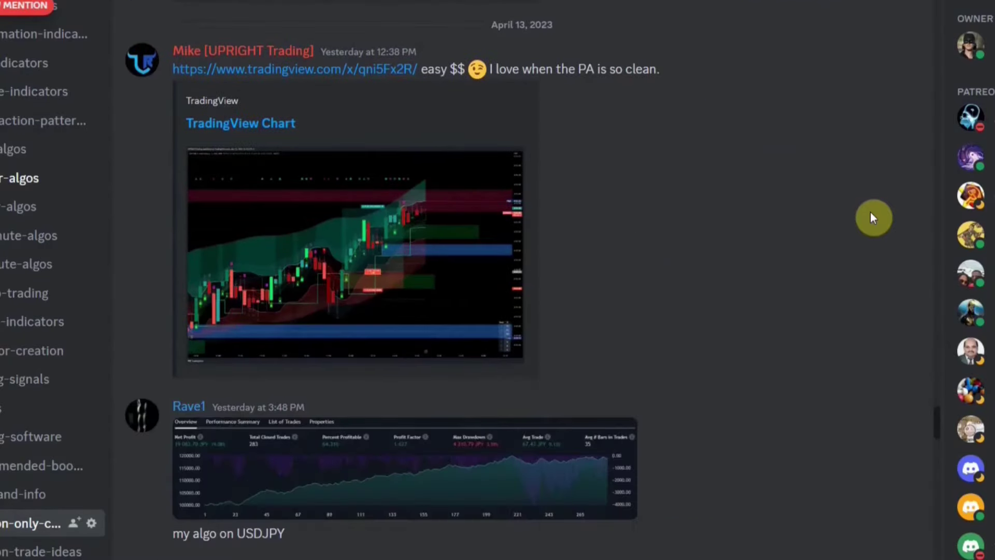
pyautogui.scroll(-1, 870, 211)
pyautogui.scroll(-2, 870, 210)
pyautogui.scroll(-3, 870, 211)
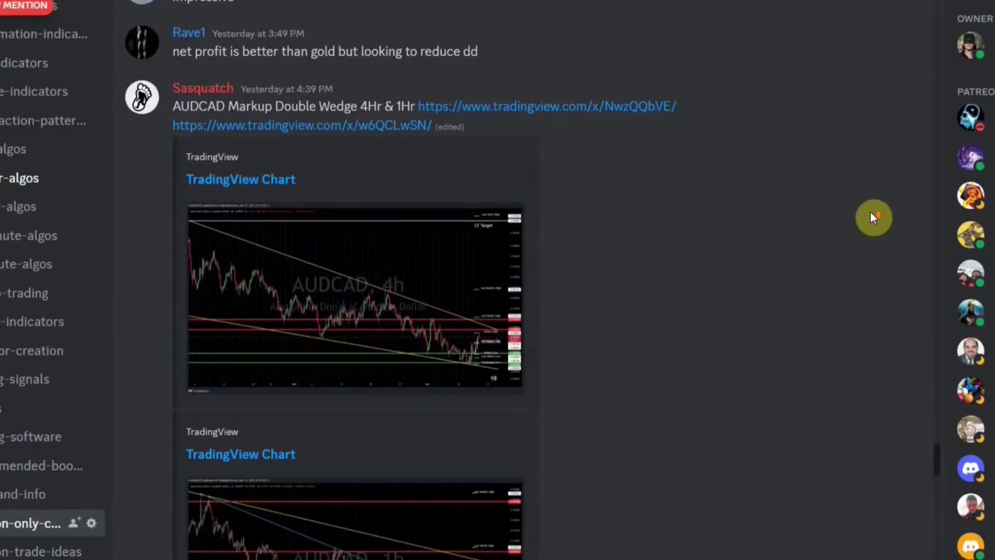
pyautogui.scroll(-1, 870, 211)
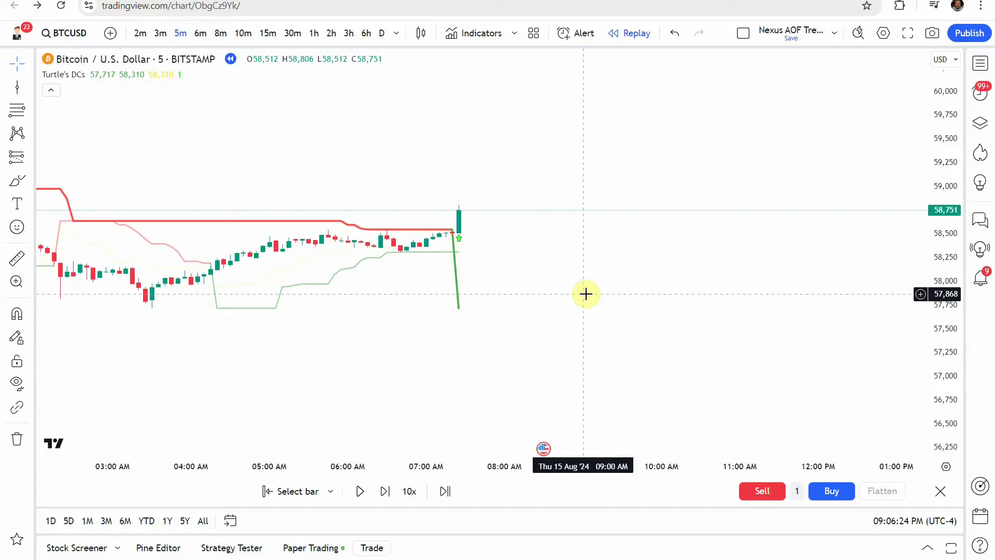
# Search the Indicators dialog for The Turtle Trading Channel and dismiss it
pyautogui.moveTo(589, 289); pyautogui.dragTo(585, 286)
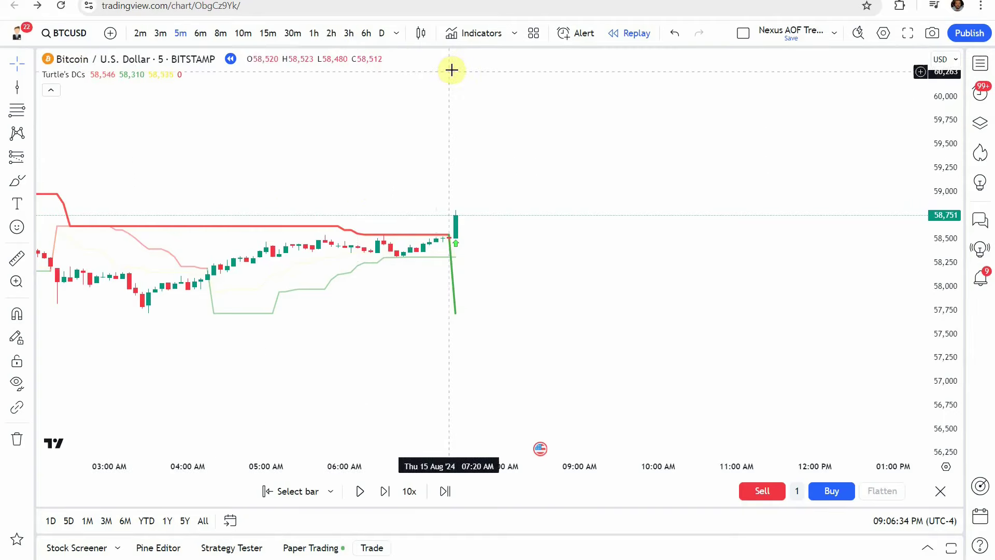
pyautogui.click(474, 34)
pyautogui.write('The Turtle Trading Channel')
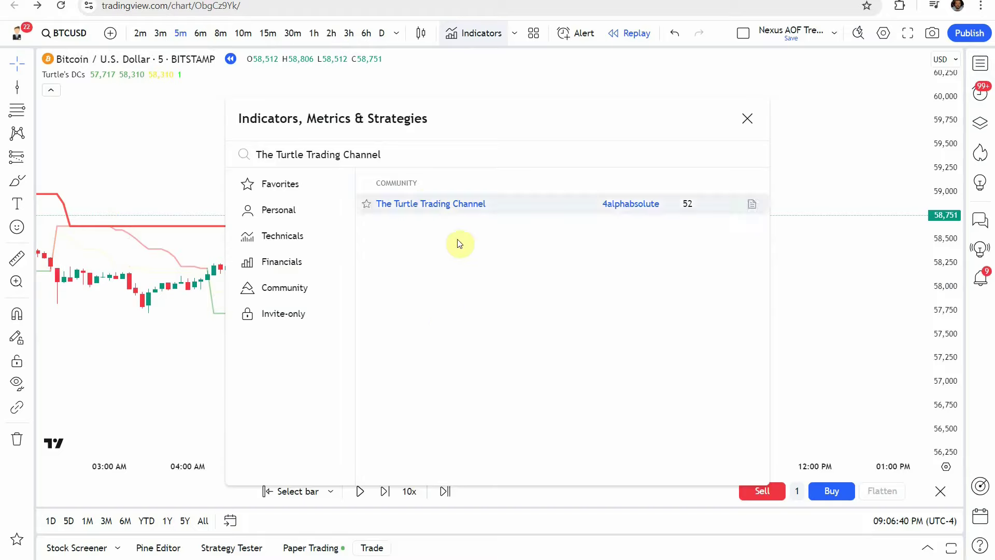
pyautogui.click(747, 118)
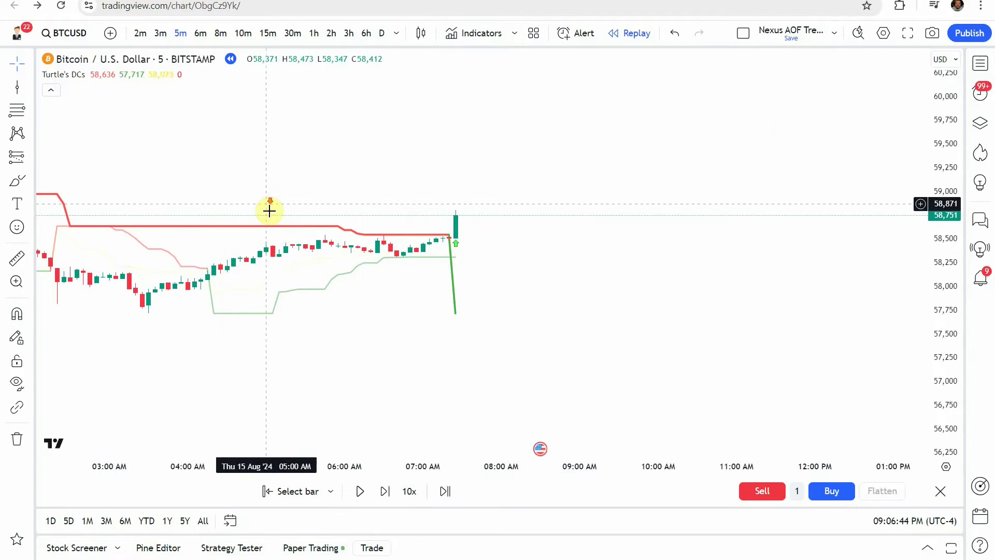
pyautogui.scroll(3, 256, 206)
pyautogui.scroll(-4, 347, 378)
# Rescale and pan the chart to frame more hours around the breakout candle
pyautogui.moveTo(391, 371)
pyautogui.mouseDown()
pyautogui.moveTo(416, 367)
pyautogui.moveTo(350, 345)
pyautogui.moveTo(382, 340)
pyautogui.moveTo(377, 295)
pyautogui.moveTo(365, 304)
pyautogui.mouseUp()
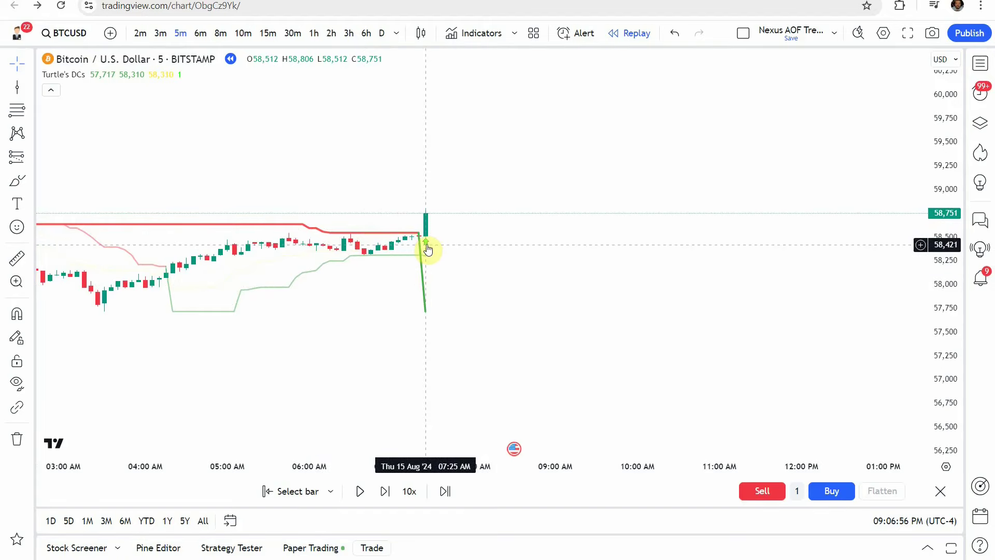
pyautogui.moveTo(388, 308)
pyautogui.mouseDown()
pyautogui.moveTo(400, 307)
pyautogui.moveTo(395, 295)
pyautogui.mouseUp()
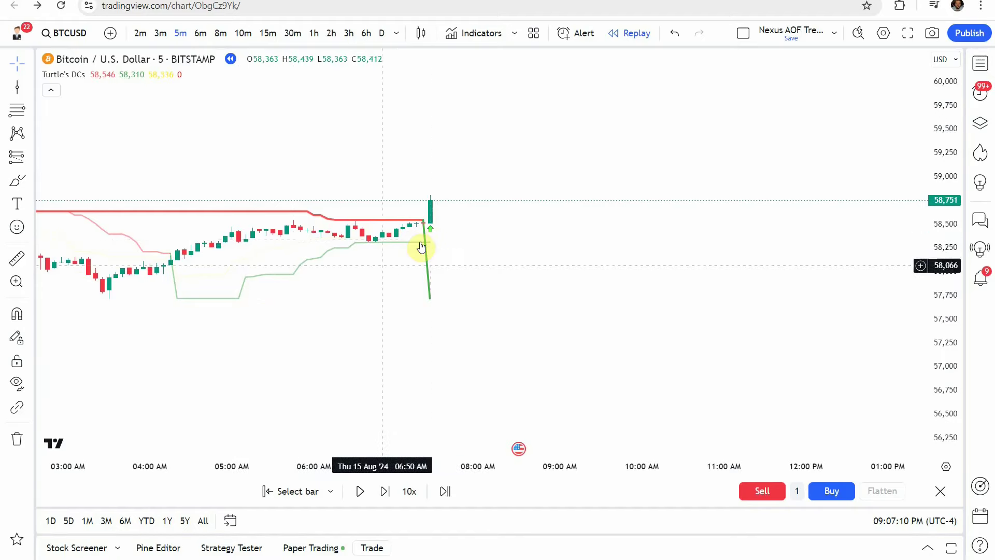
pyautogui.moveTo(470, 342); pyautogui.dragTo(488, 327)
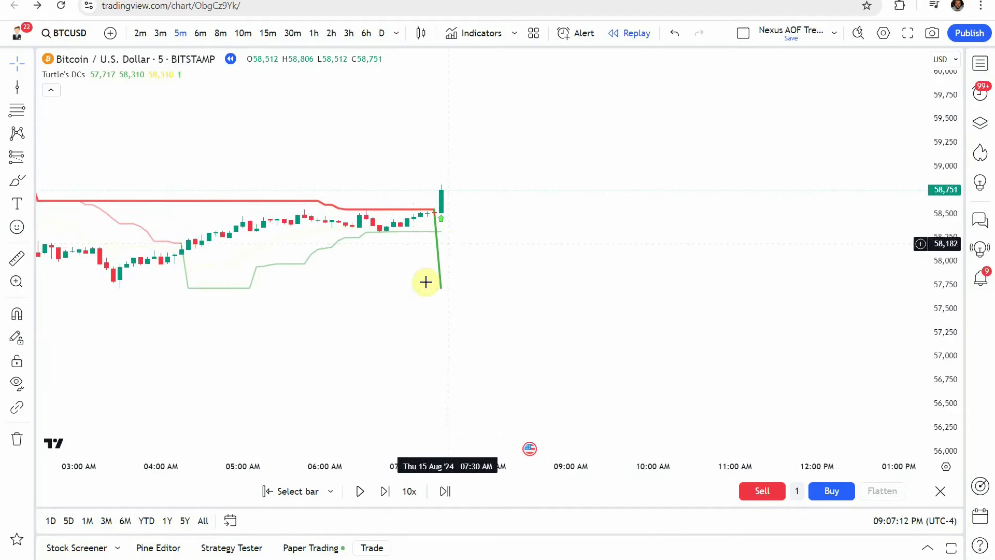
pyautogui.moveTo(489, 287); pyautogui.dragTo(476, 296)
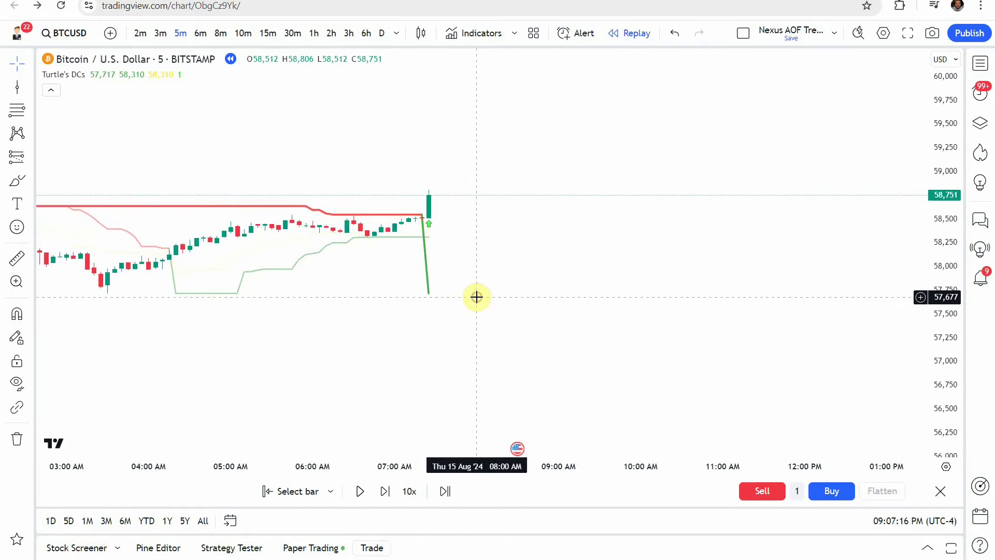
# Draw a Long Position on the breakout candle with its stop lowered to about 58,305
pyautogui.click(29, 157)
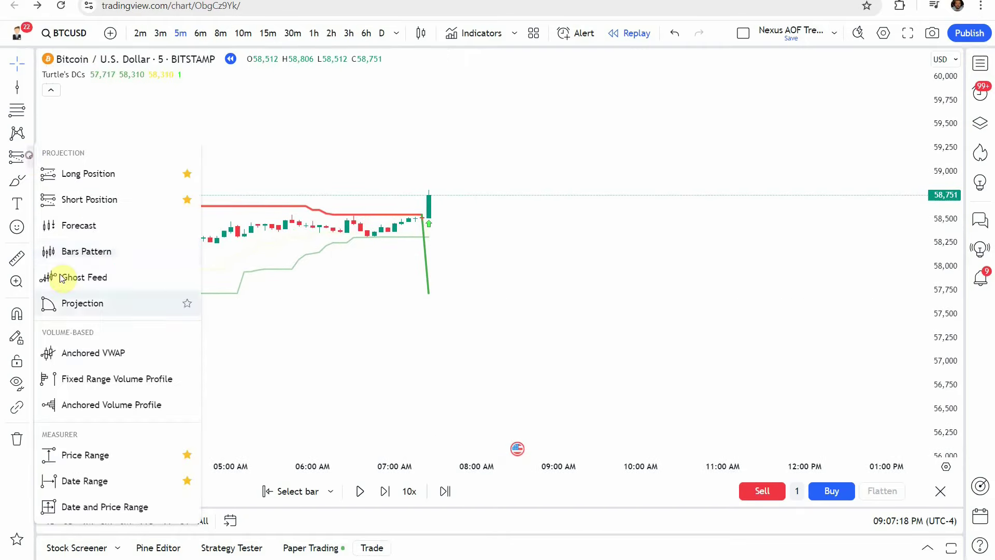
pyautogui.click(68, 183)
pyautogui.click(430, 195)
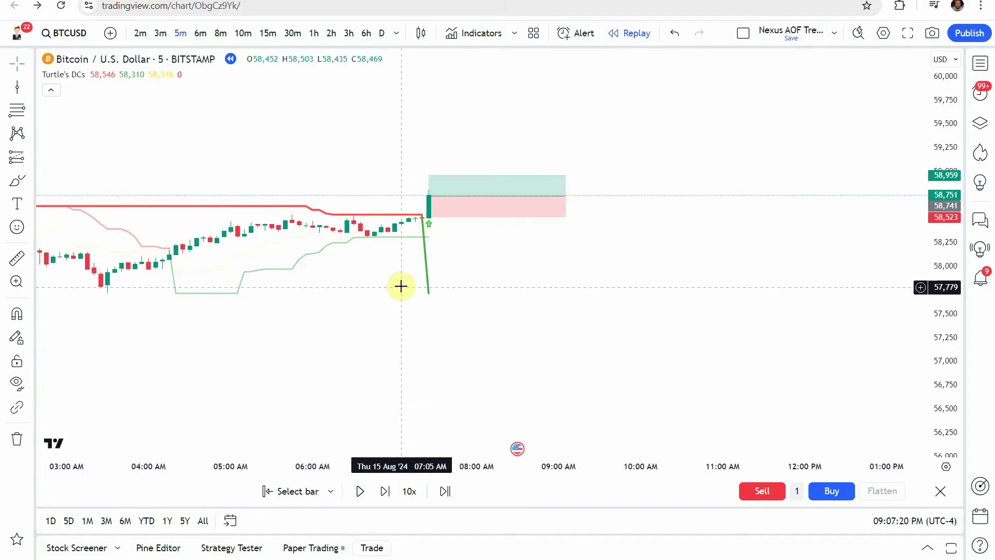
pyautogui.moveTo(429, 217); pyautogui.dragTo(438, 234)
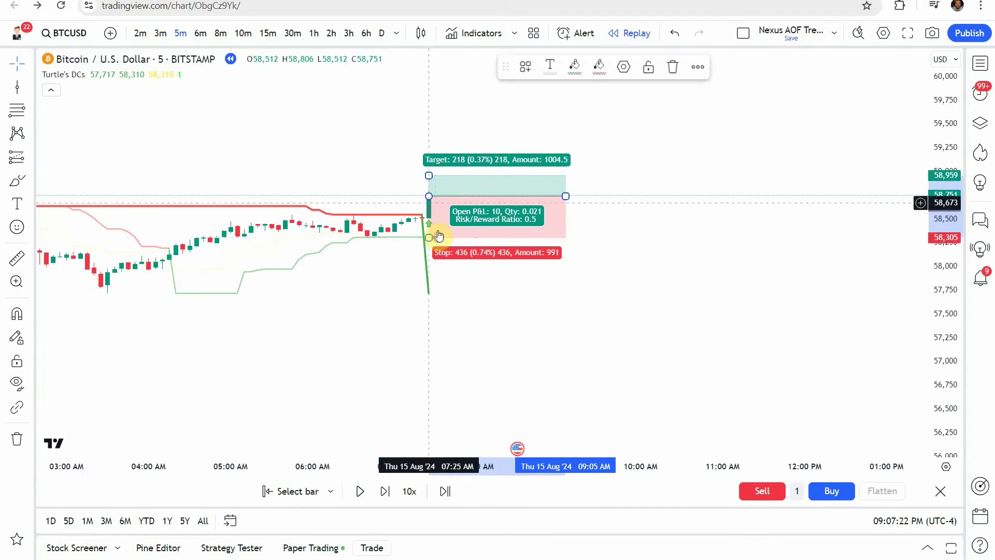
pyautogui.moveTo(429, 197); pyautogui.dragTo(436, 195)
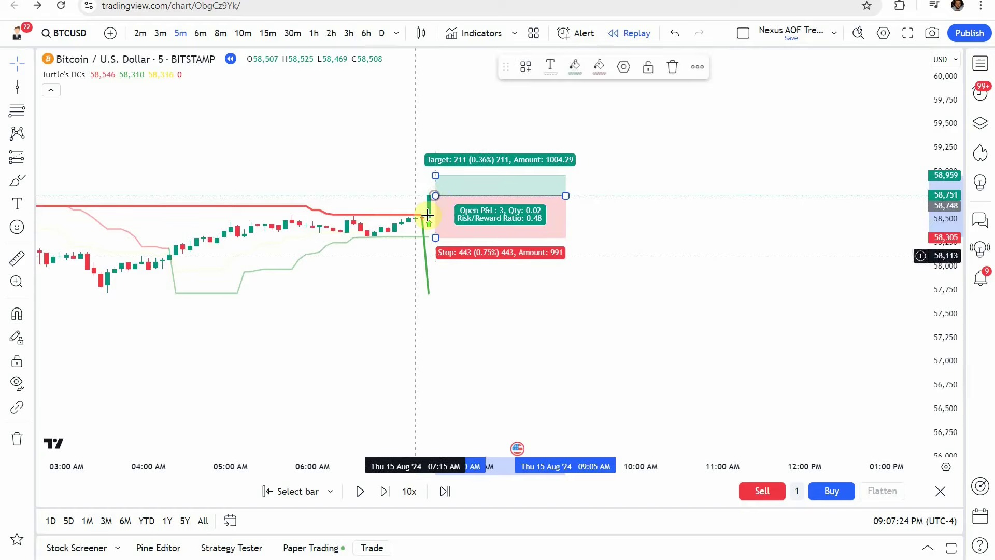
pyautogui.click(406, 260)
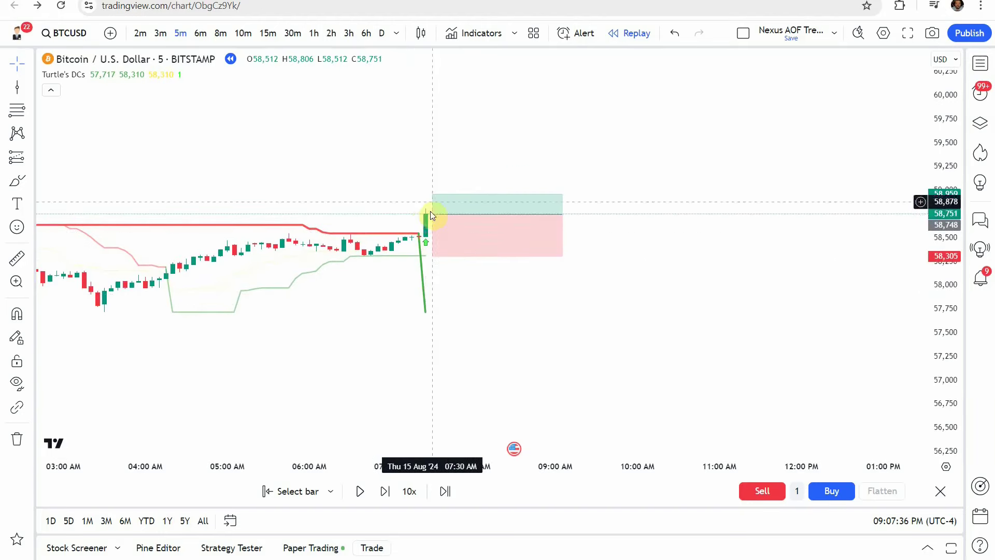
# Raise the long position's profit target to about 59,424
pyautogui.moveTo(432, 193); pyautogui.dragTo(439, 151)
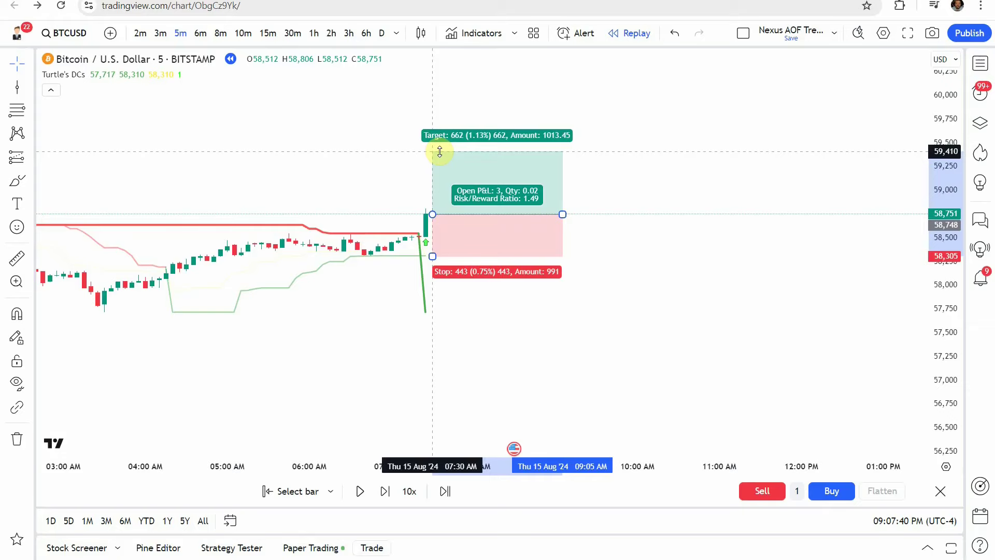
pyautogui.moveTo(397, 176); pyautogui.dragTo(398, 199)
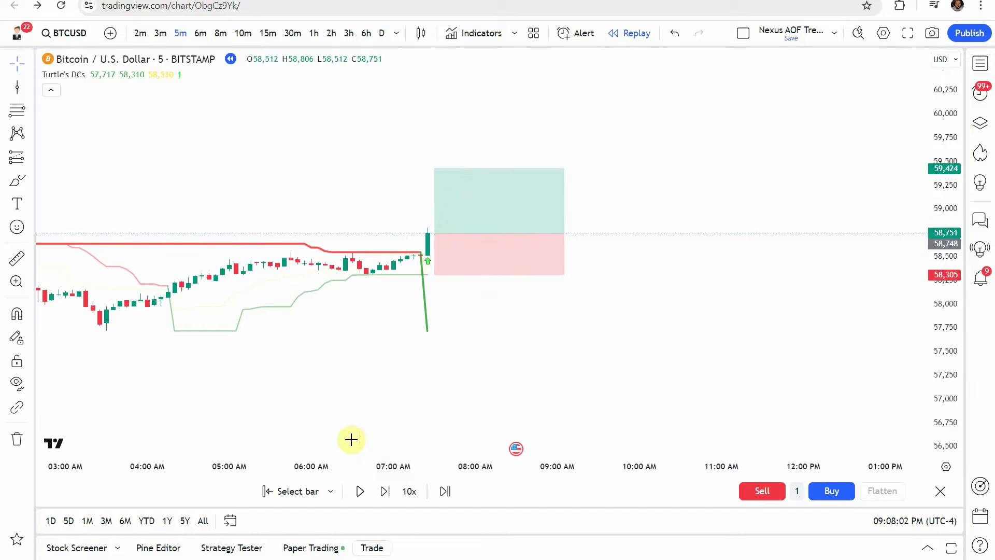
pyautogui.click(360, 491)
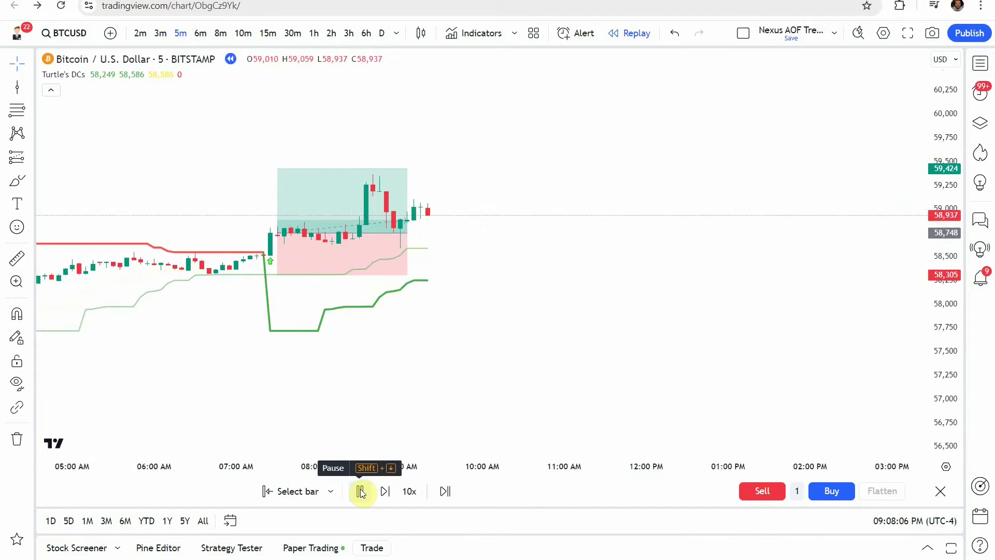
pyautogui.click(360, 490)
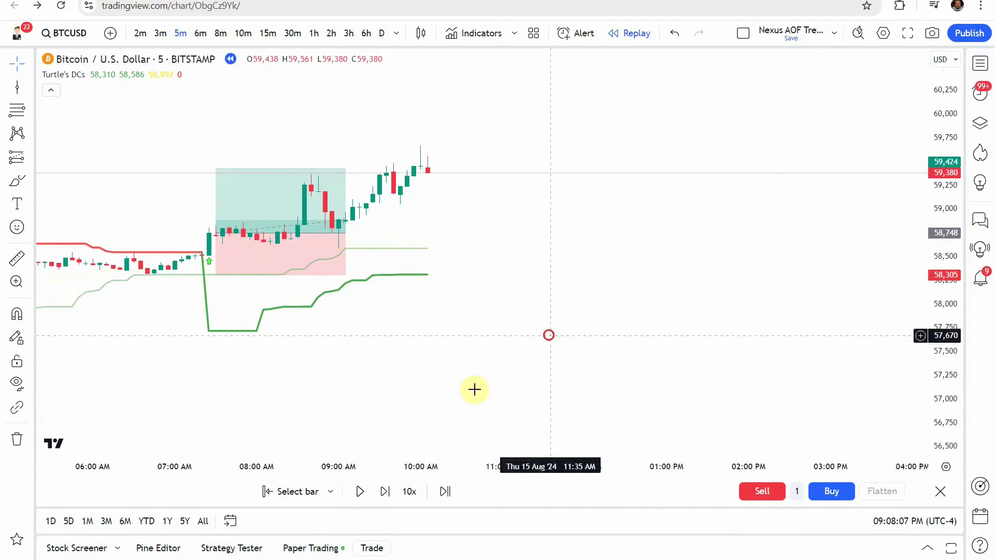
pyautogui.click(350, 226)
pyautogui.moveTo(346, 228); pyautogui.dragTo(418, 223)
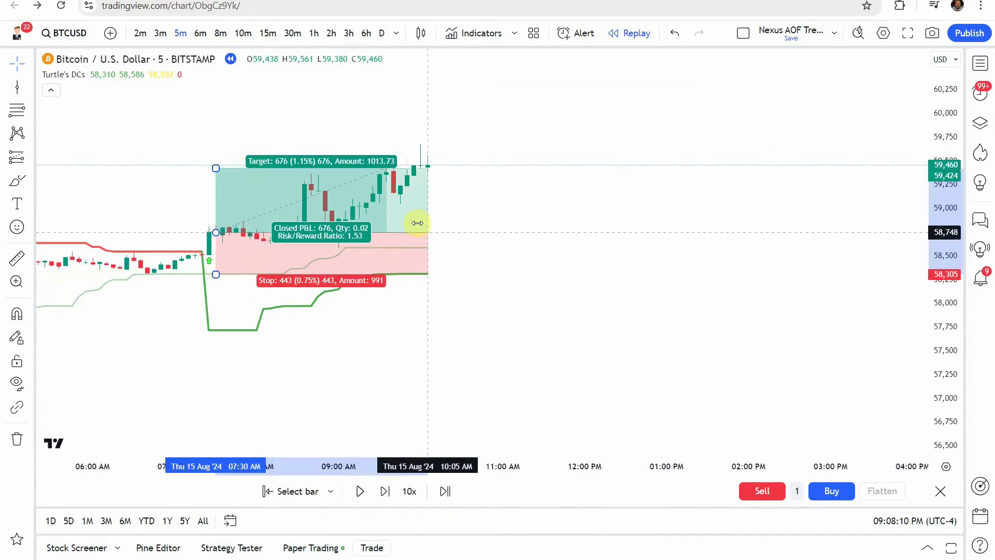
pyautogui.click(547, 264)
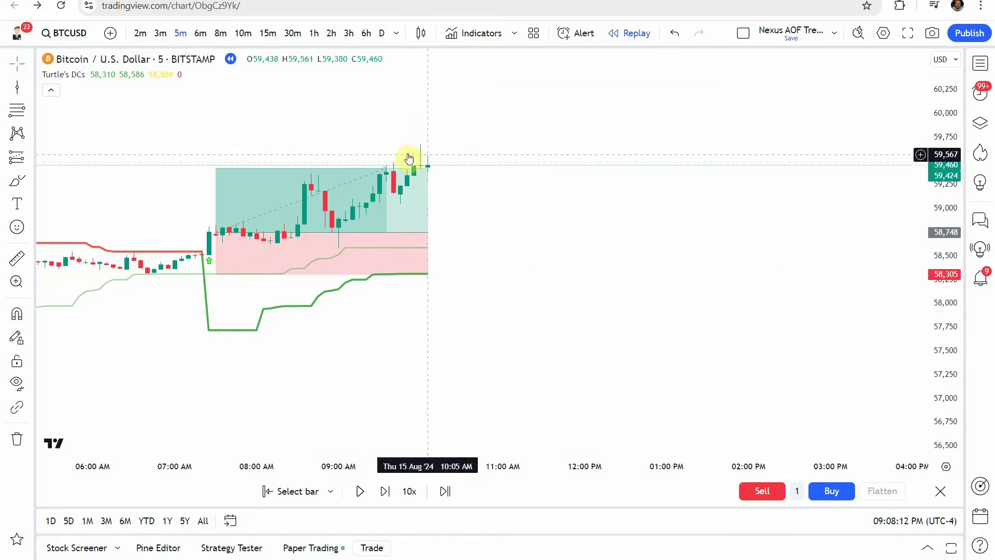
pyautogui.moveTo(502, 284); pyautogui.dragTo(527, 273)
pyautogui.click(249, 244)
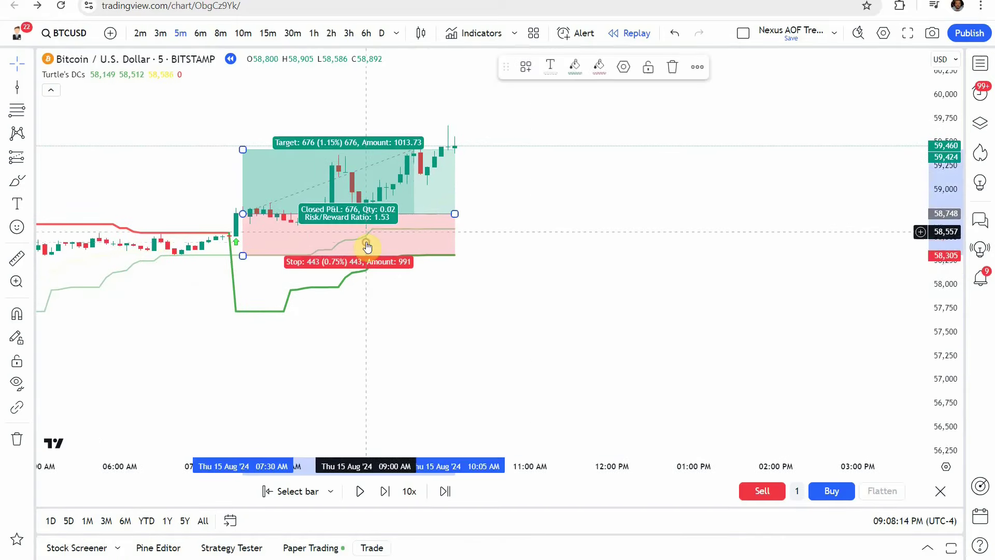
pyautogui.click(673, 66)
pyautogui.scroll(-2, 489, 302)
pyautogui.scroll(-2, 438, 335)
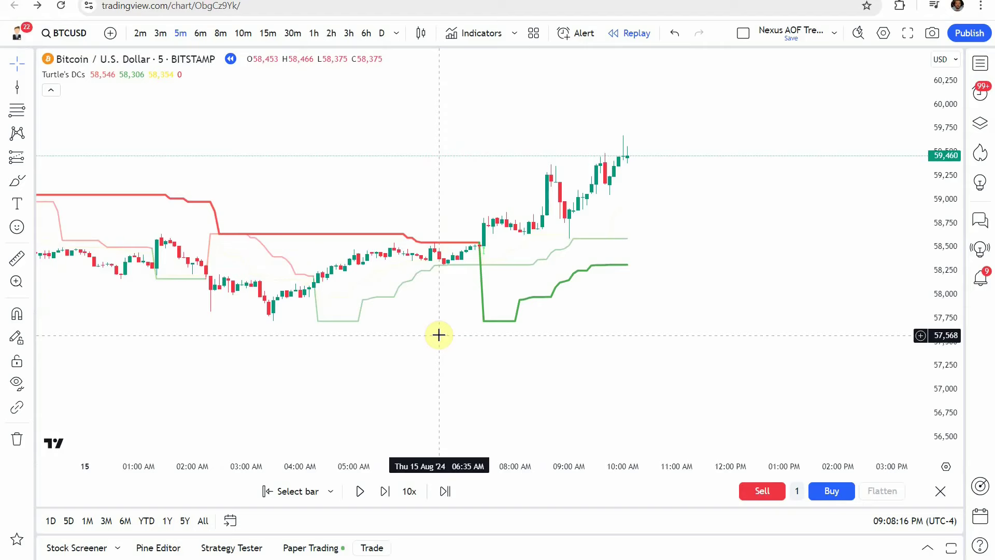
pyautogui.moveTo(240, 351); pyautogui.dragTo(513, 300)
pyautogui.scroll(1, 513, 301)
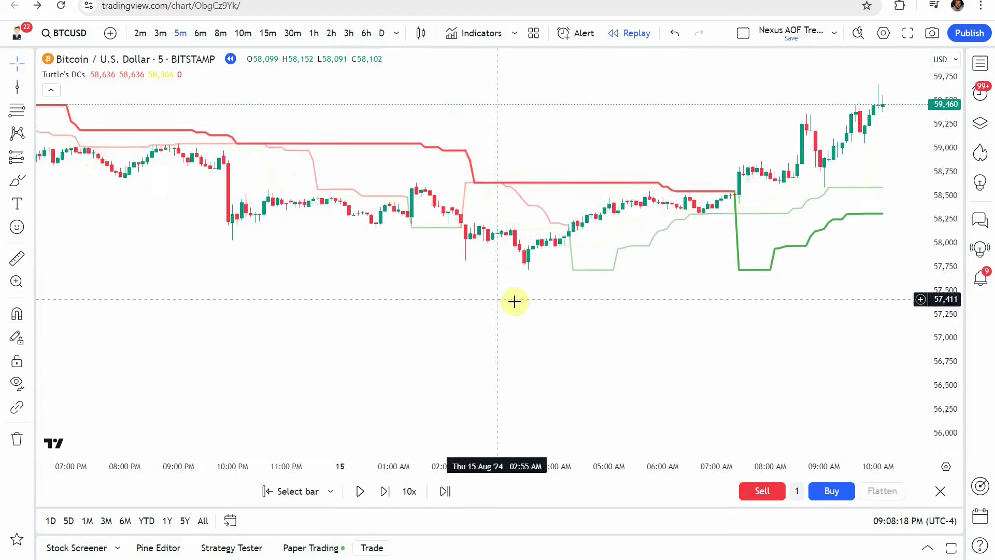
pyautogui.moveTo(293, 320); pyautogui.dragTo(284, 367)
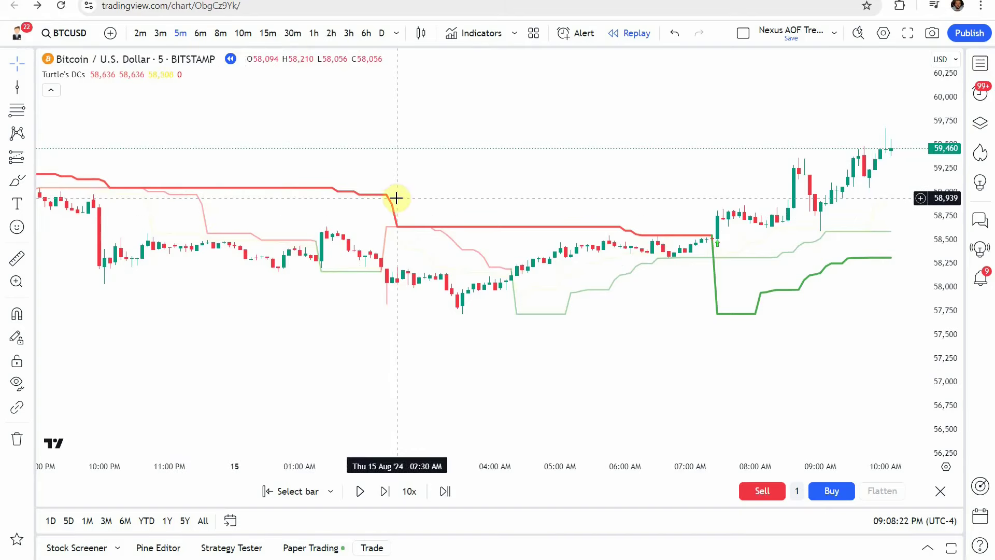
pyautogui.moveTo(411, 208); pyautogui.dragTo(296, 177)
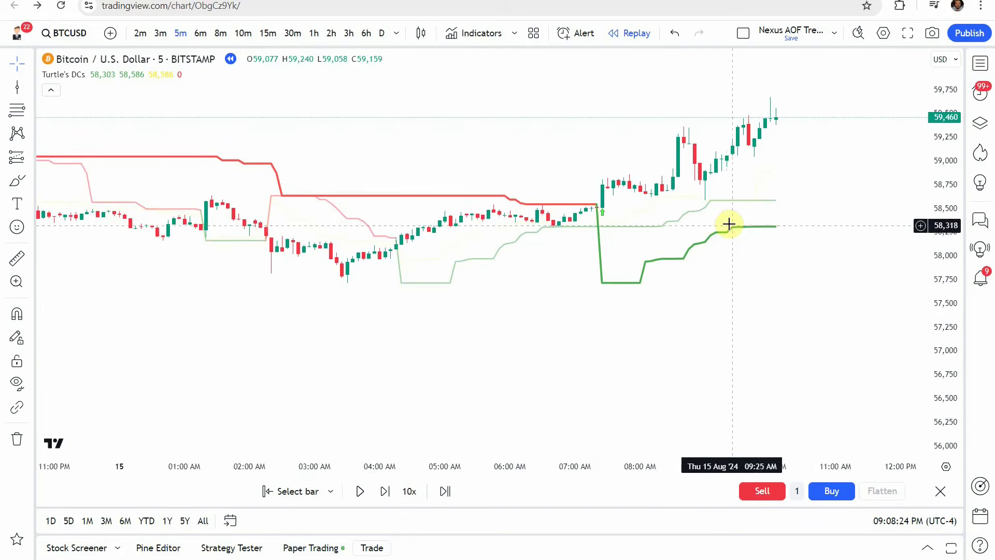
pyautogui.moveTo(423, 347); pyautogui.dragTo(604, 329)
pyautogui.moveTo(236, 350)
pyautogui.mouseDown()
pyautogui.moveTo(256, 372)
pyautogui.moveTo(273, 335)
pyautogui.moveTo(230, 323)
pyautogui.mouseUp()
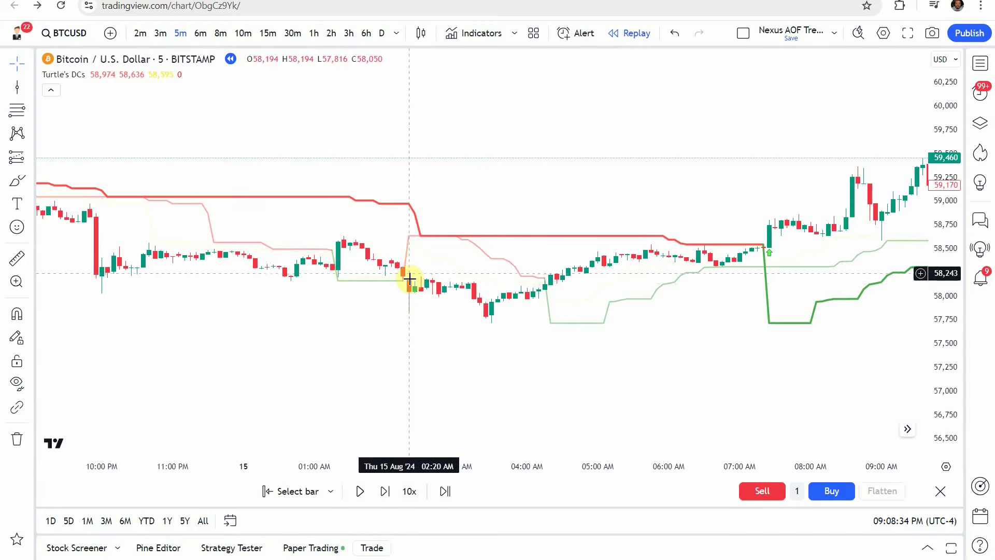
pyautogui.moveTo(414, 292); pyautogui.dragTo(331, 324)
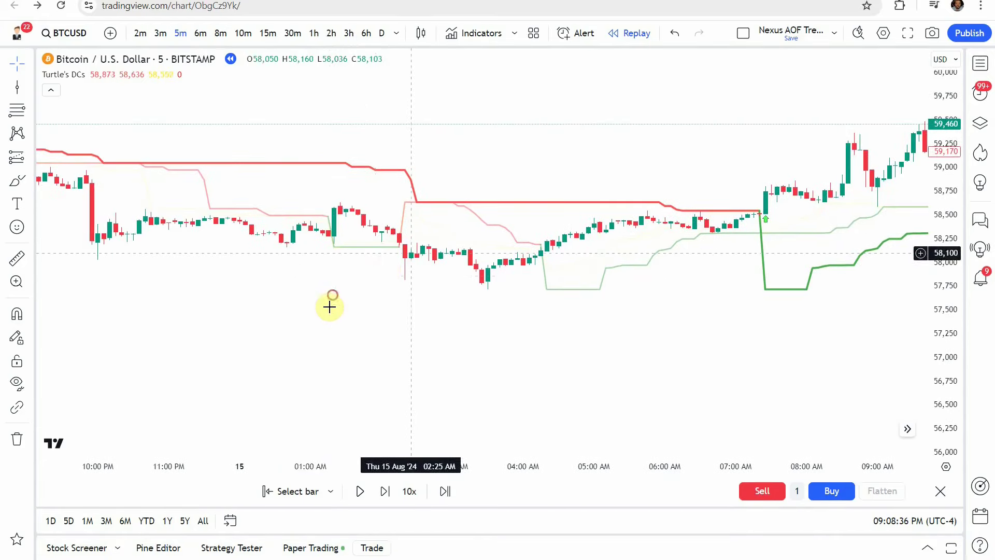
pyautogui.moveTo(445, 330); pyautogui.dragTo(284, 272)
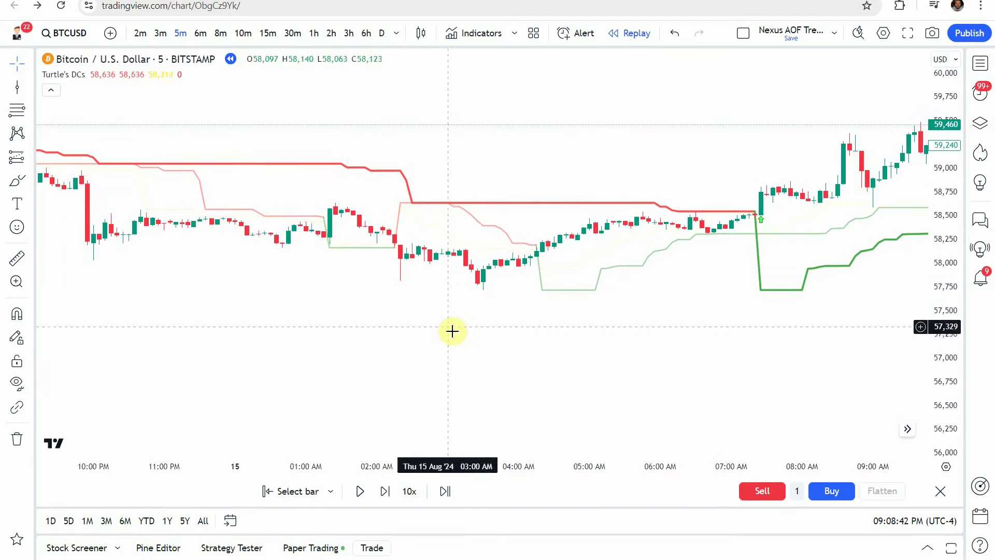
# Pan and stretch the chart to bring the replayed 20 August candles into close view
pyautogui.moveTo(339, 370); pyautogui.dragTo(393, 377)
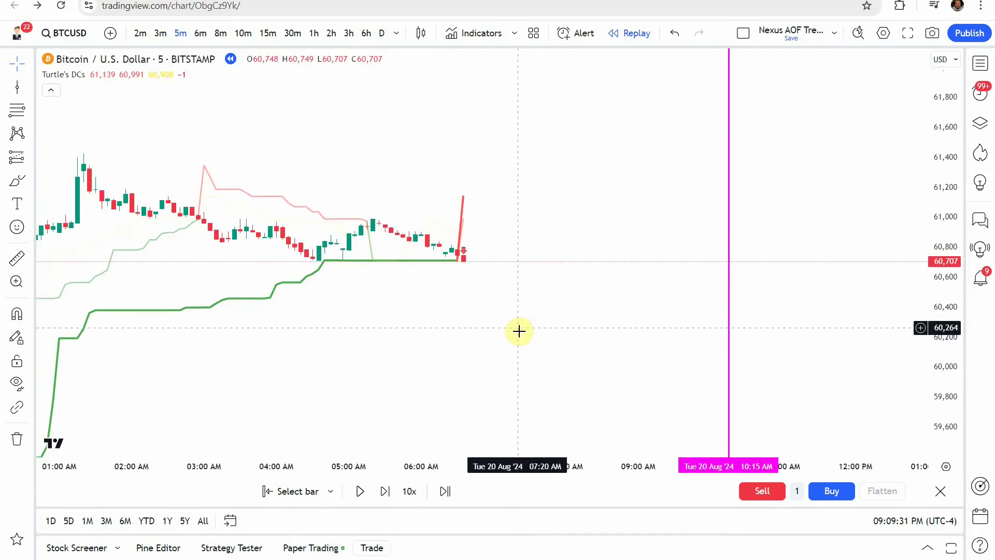
pyautogui.scroll(2, 458, 296)
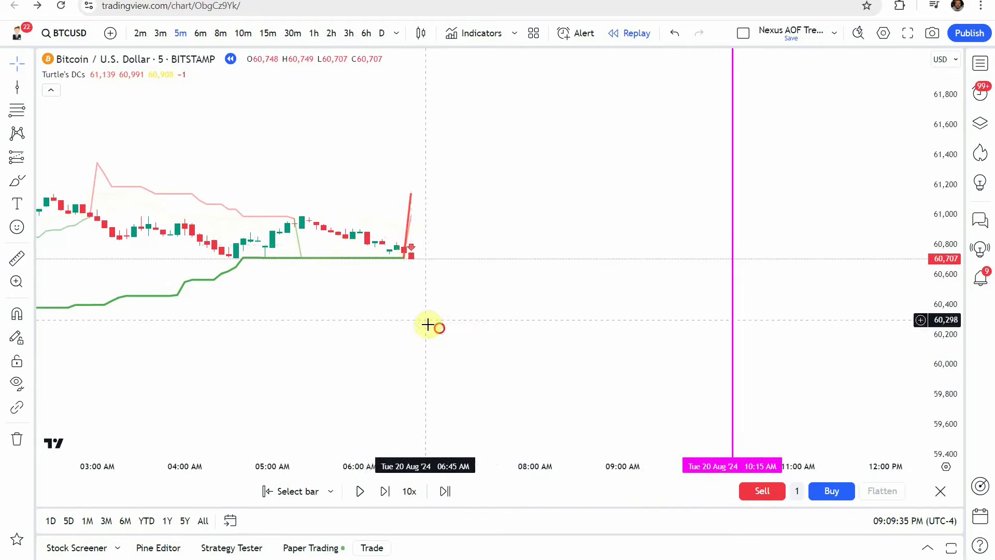
pyautogui.scroll(2, 428, 324)
pyautogui.moveTo(933, 373); pyautogui.dragTo(943, 285)
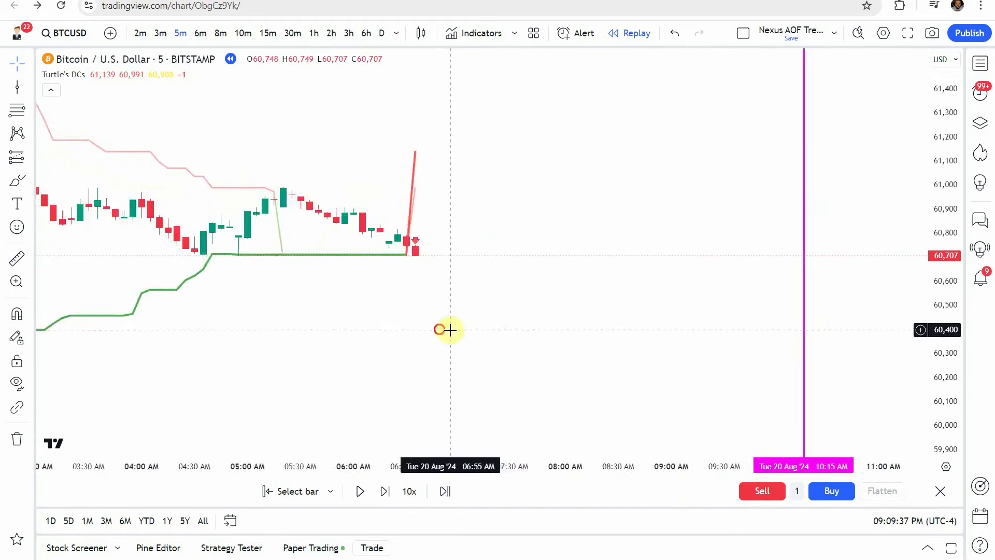
pyautogui.moveTo(449, 330); pyautogui.dragTo(432, 339)
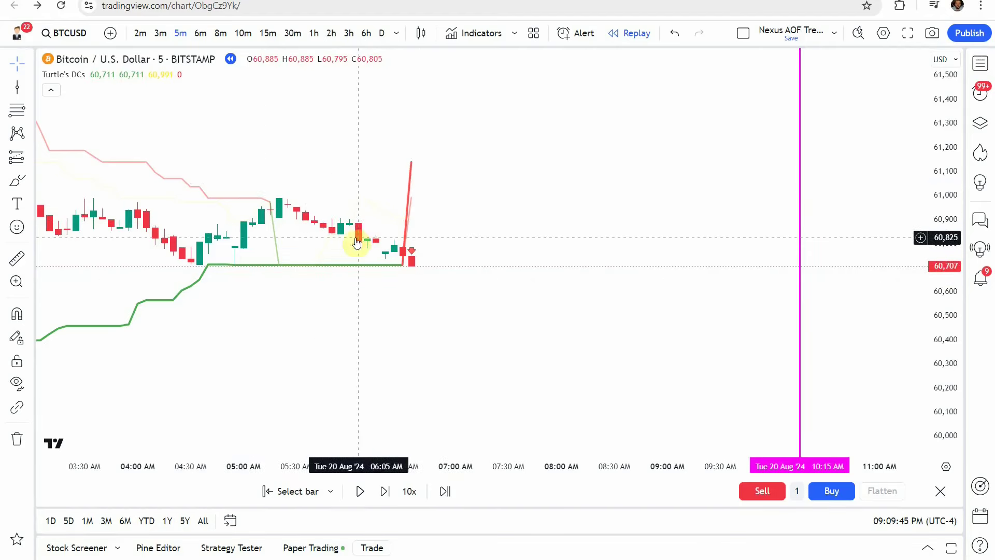
pyautogui.moveTo(453, 322); pyautogui.dragTo(477, 303)
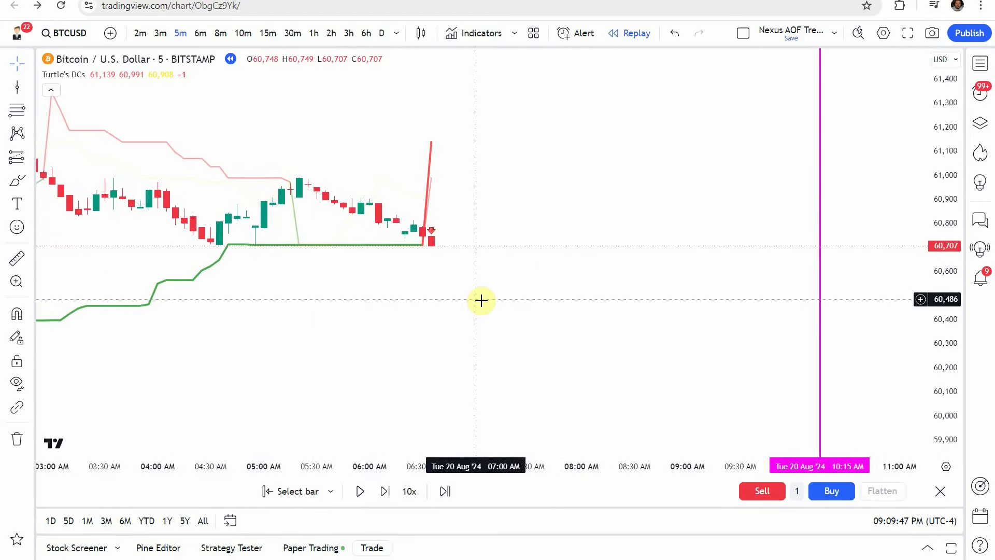
pyautogui.click(433, 333)
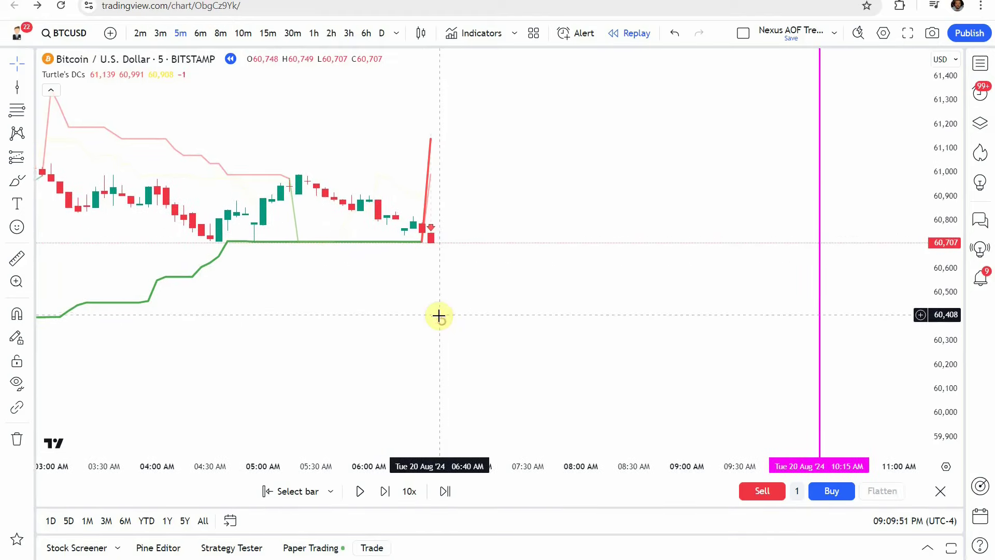
# Choose the Short Position tool from the Forecasting drawings
pyautogui.click(30, 160)
pyautogui.click(78, 224)
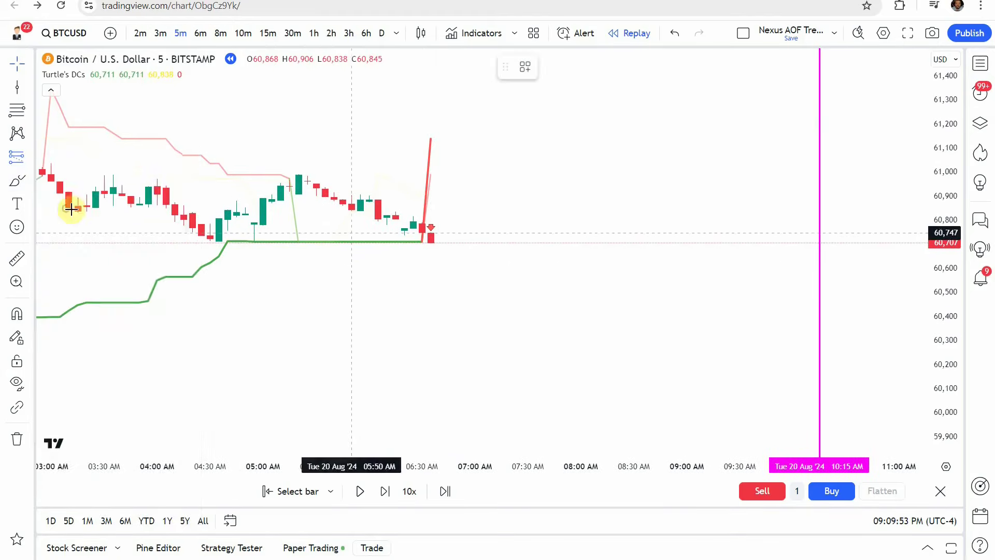
# Place a Short Position at the latest candle with its stop raised to about 60,984
pyautogui.click(438, 244)
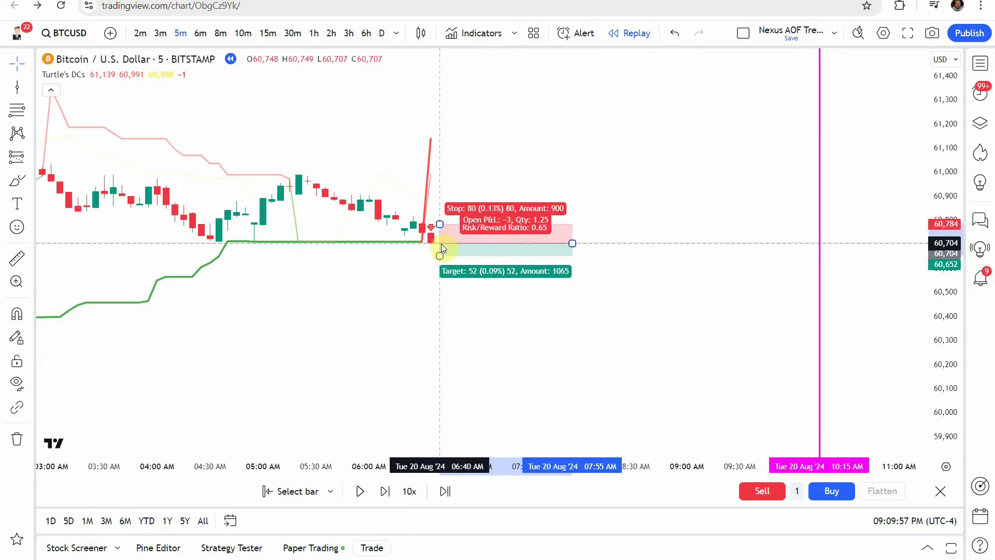
pyautogui.click(385, 267)
pyautogui.moveTo(433, 231); pyautogui.dragTo(428, 169)
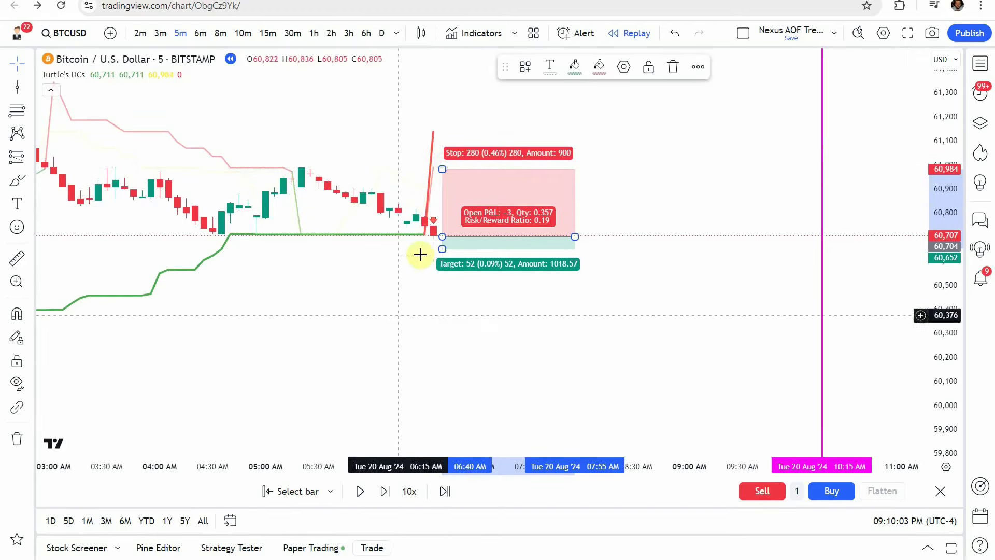
# Lower the short trade's target to about 60,284 for roughly 1.39 reward-to-risk
pyautogui.moveTo(408, 317); pyautogui.dragTo(400, 288)
pyautogui.moveTo(441, 221); pyautogui.dragTo(453, 307)
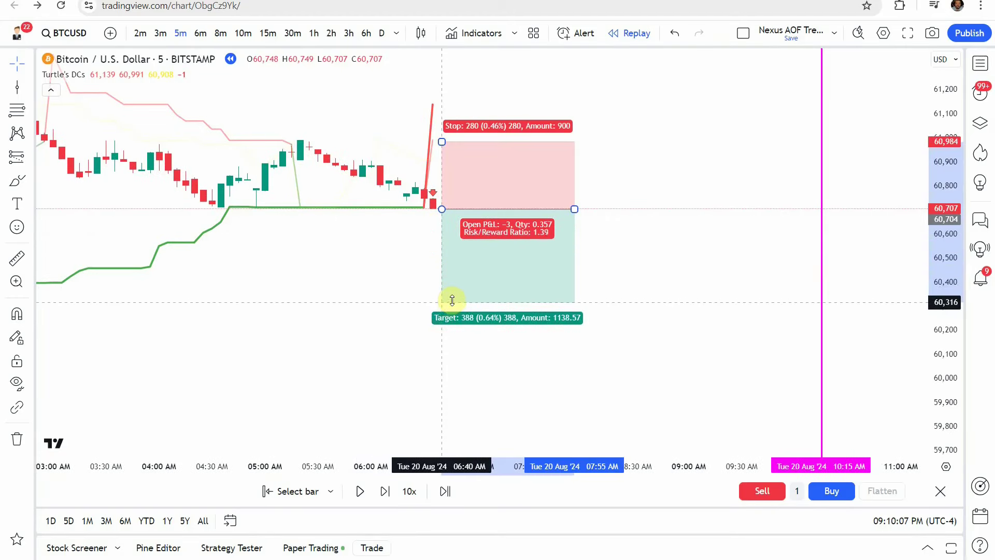
pyautogui.moveTo(415, 267); pyautogui.dragTo(409, 297)
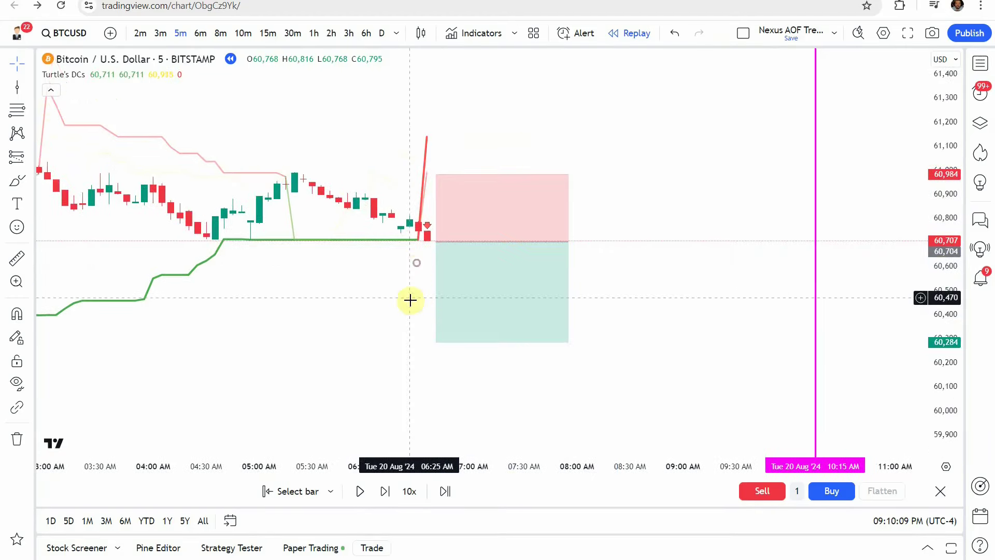
pyautogui.moveTo(940, 241); pyautogui.dragTo(940, 273)
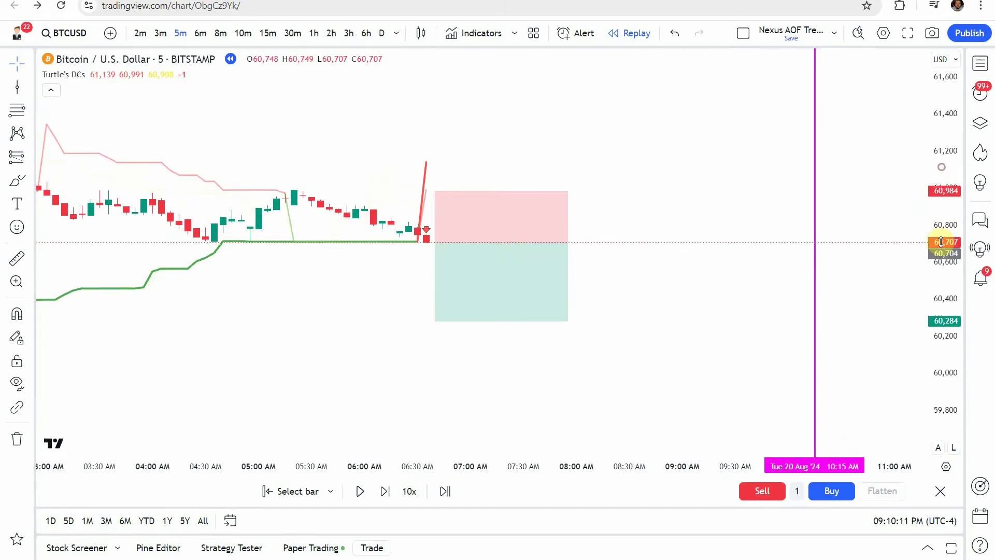
pyautogui.moveTo(638, 280); pyautogui.dragTo(637, 262)
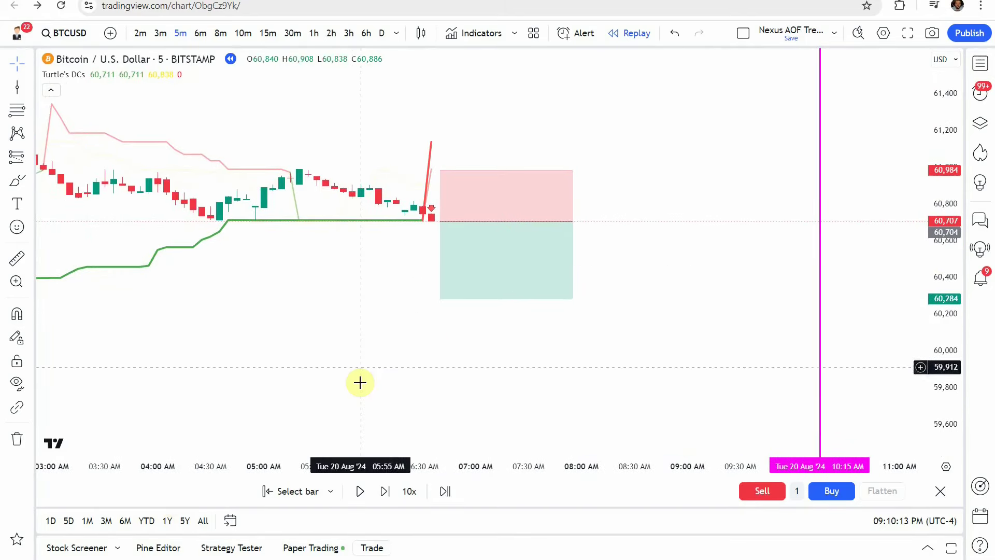
# Play the replay to the 10:15 bar and pause, then pan over the newest candles
pyautogui.click(358, 491)
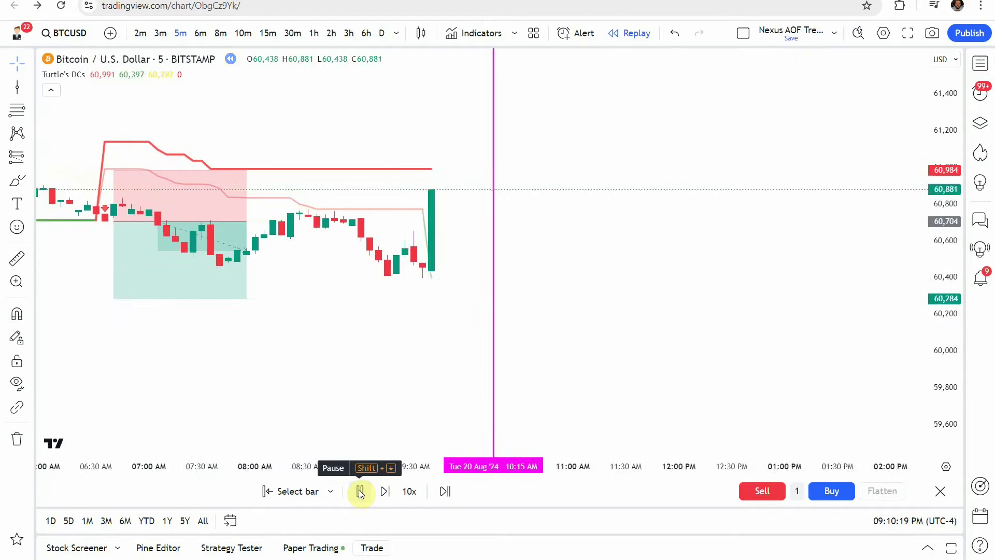
pyautogui.click(360, 491)
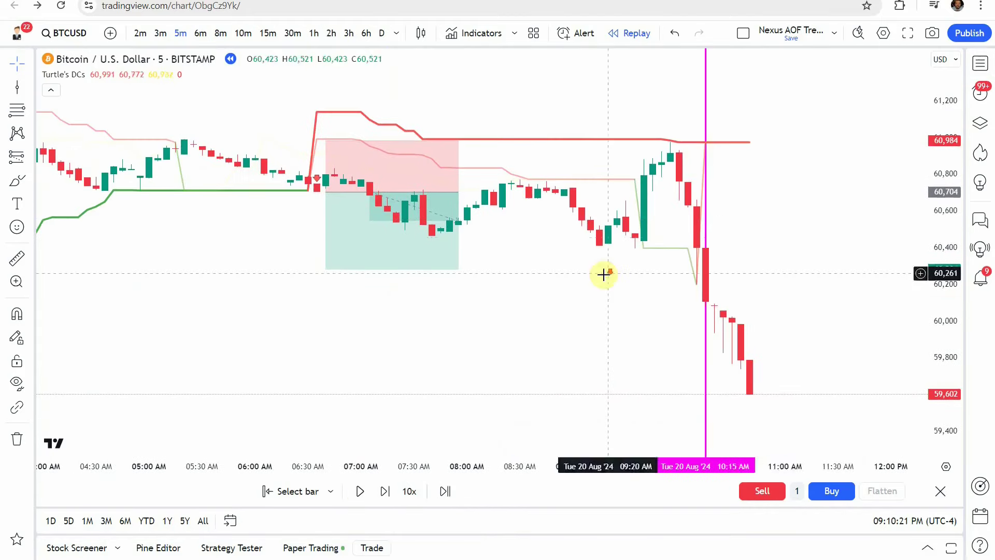
pyautogui.scroll(-2, 604, 274)
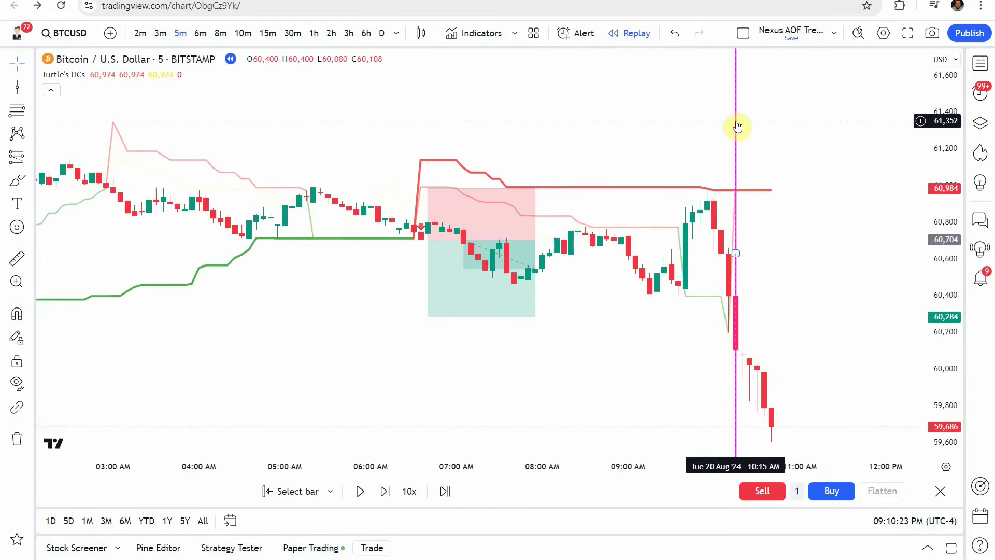
pyautogui.scroll(1, 668, 202)
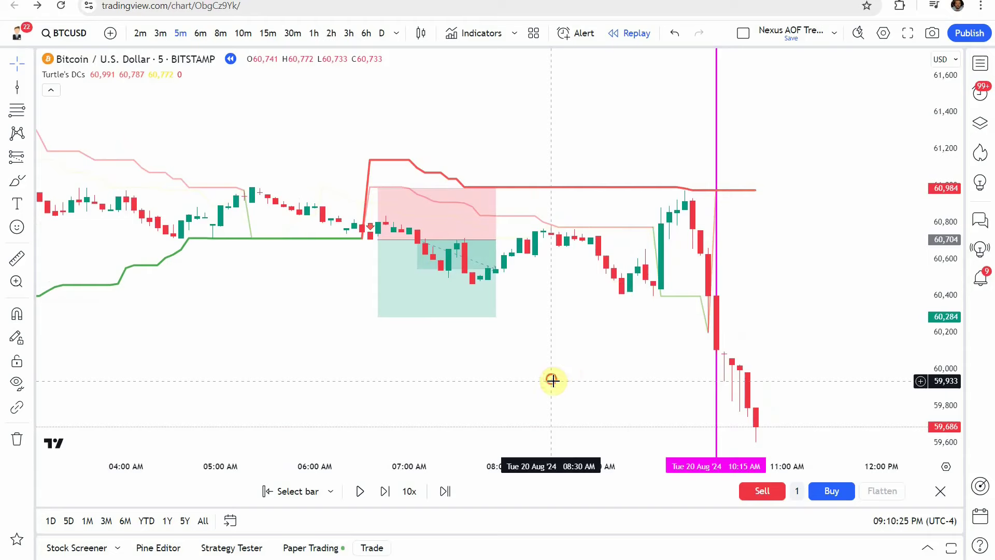
pyautogui.moveTo(551, 381)
pyautogui.mouseDown()
pyautogui.moveTo(495, 379)
pyautogui.moveTo(515, 337)
pyautogui.mouseUp()
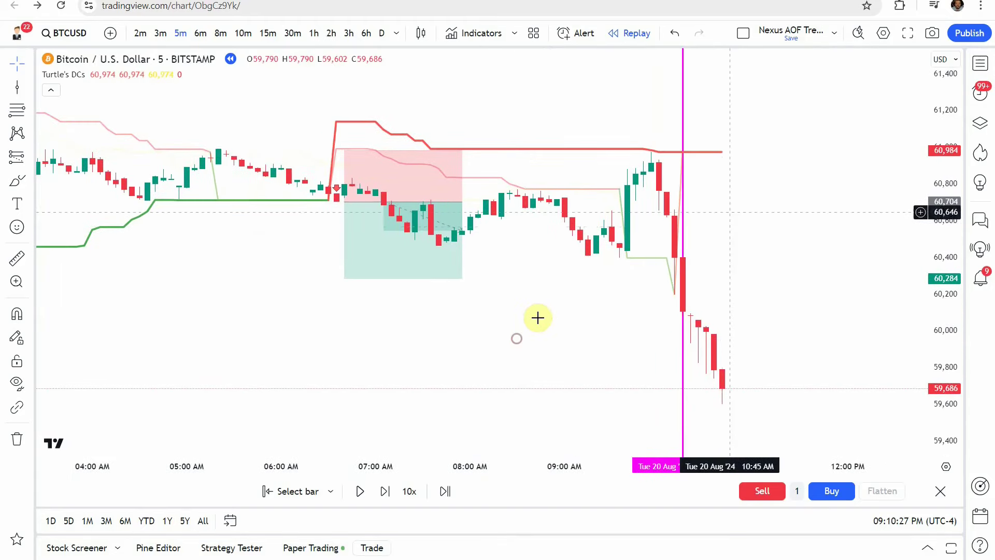
pyautogui.scroll(2, 630, 213)
pyautogui.moveTo(418, 316); pyautogui.dragTo(528, 311)
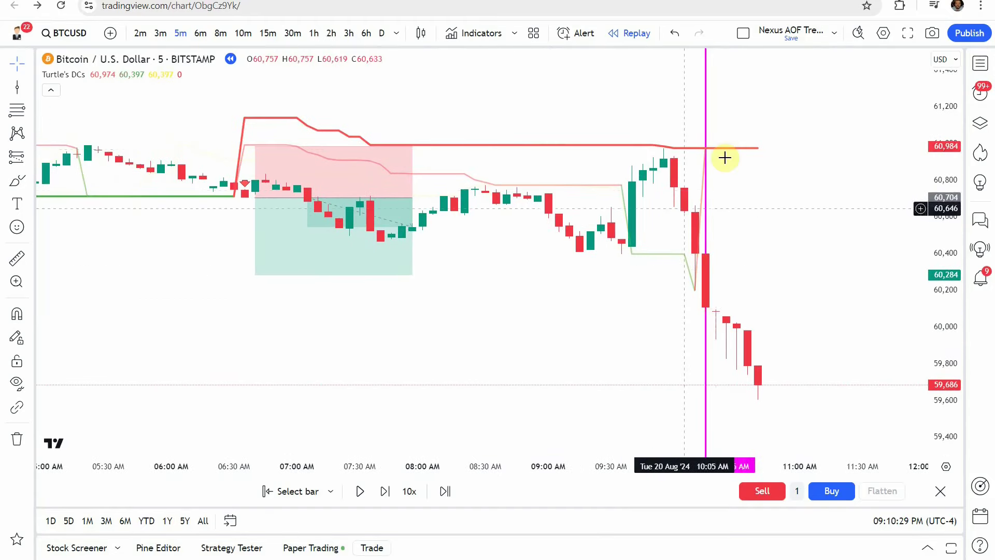
# Stretch the short position to the 10:10 candle, showing a closed profit of 420 at 1.5 reward-to-risk
pyautogui.moveTo(627, 294); pyautogui.dragTo(596, 337)
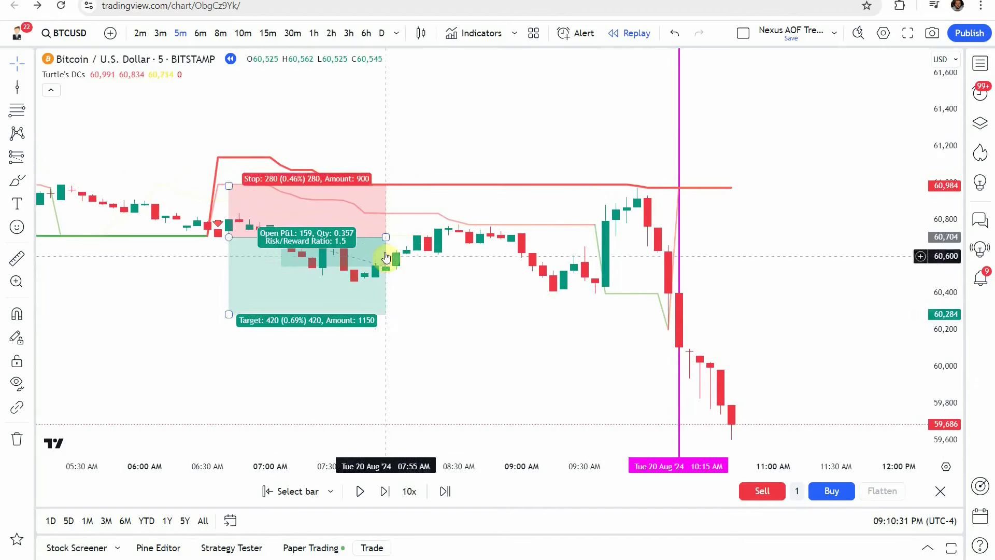
pyautogui.moveTo(384, 242); pyautogui.dragTo(669, 247)
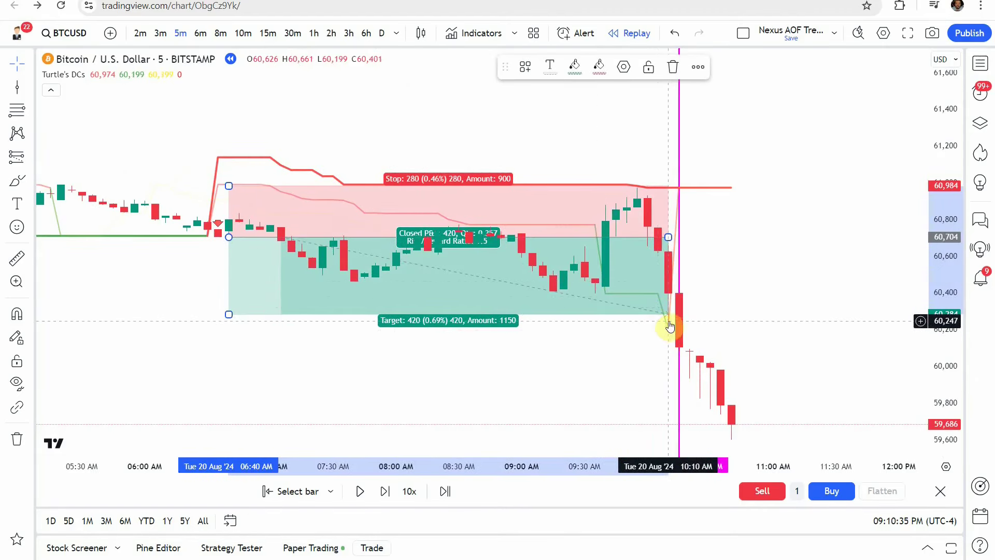
pyautogui.moveTo(663, 318); pyautogui.dragTo(535, 350)
pyautogui.scroll(2, 622, 295)
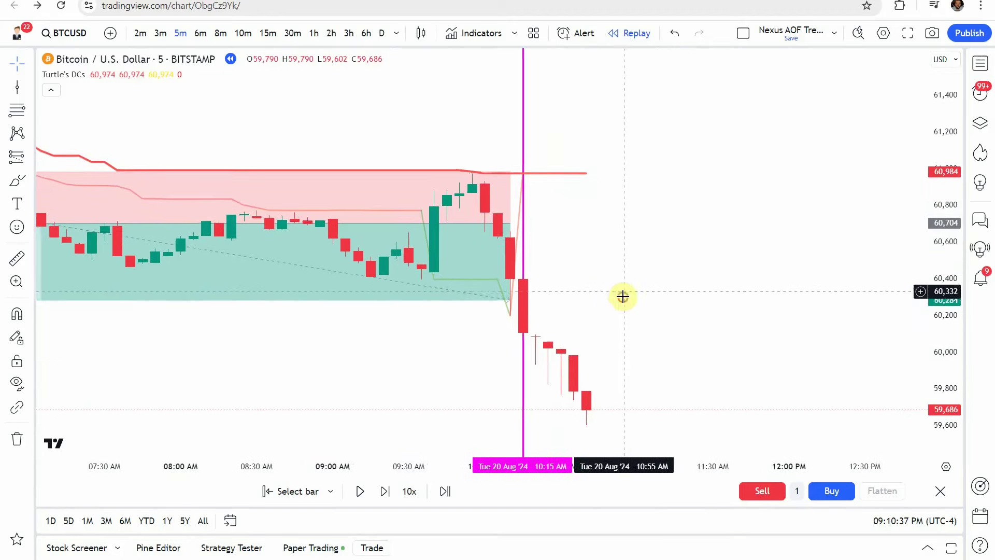
pyautogui.moveTo(384, 304); pyautogui.dragTo(454, 295)
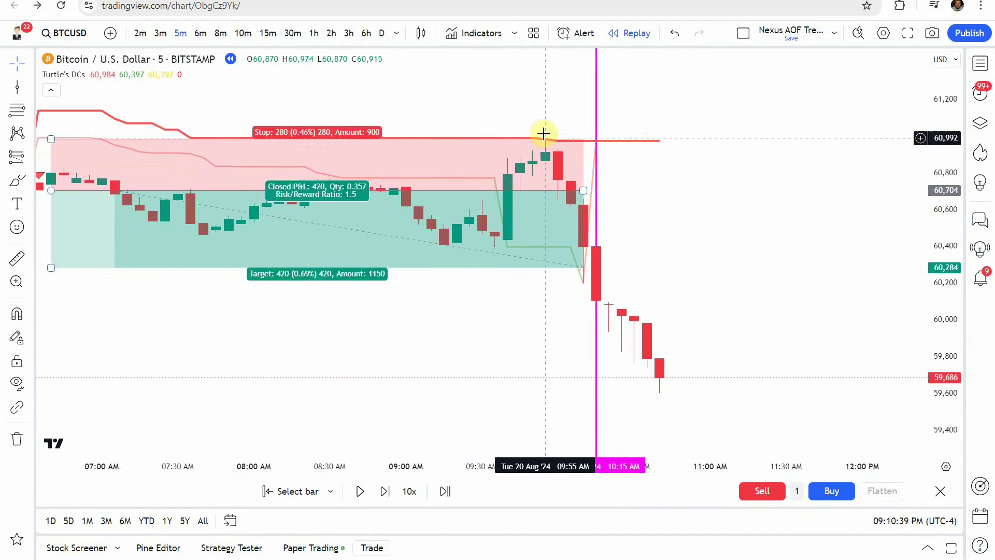
pyautogui.moveTo(549, 257); pyautogui.dragTo(502, 312)
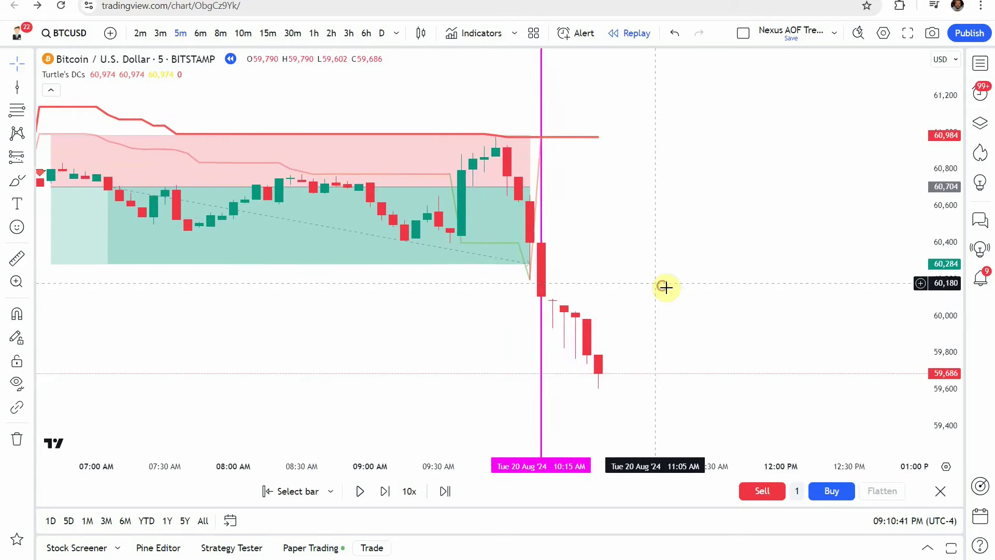
# Delete the short trade drawing and the magenta vertical marker line
pyautogui.click(497, 198)
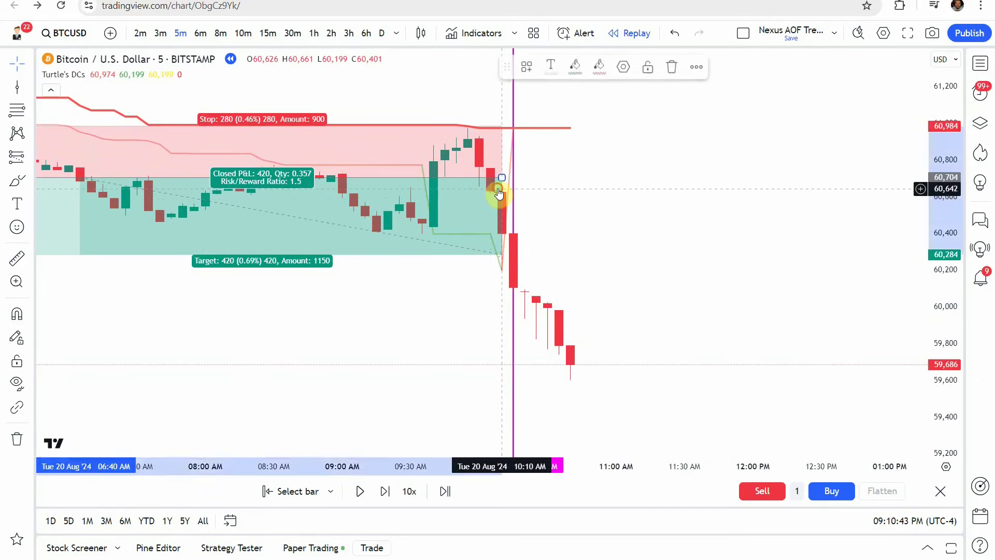
pyautogui.click(673, 64)
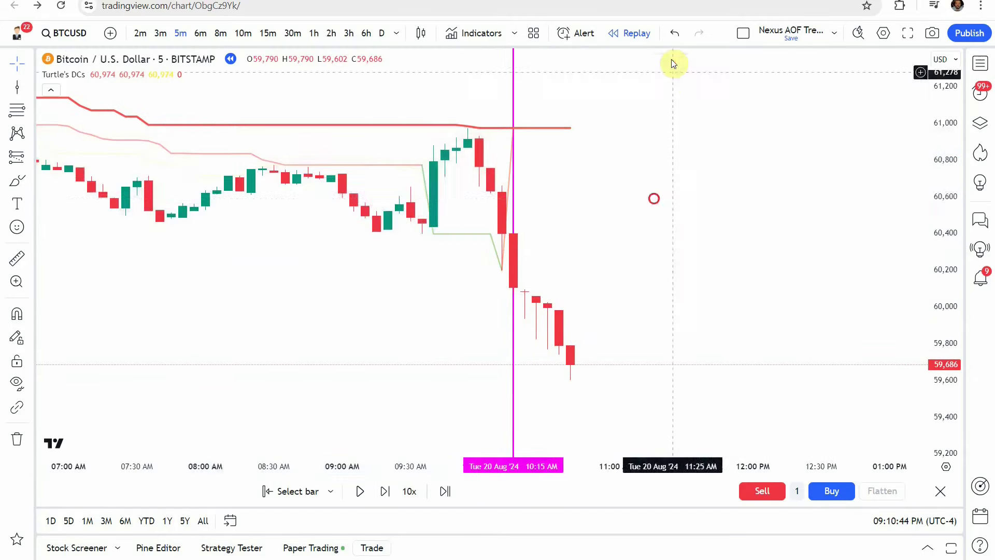
pyautogui.click(515, 319)
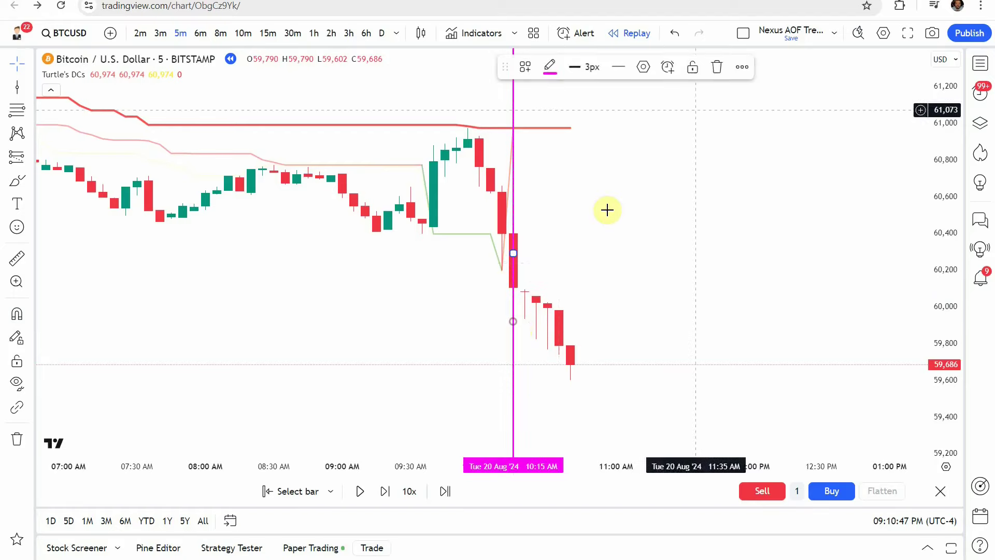
pyautogui.click(713, 72)
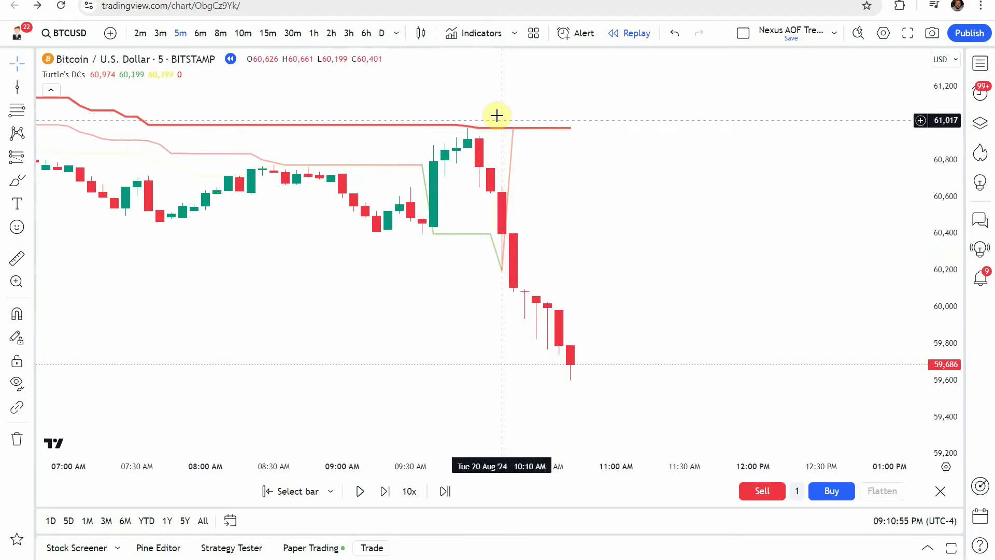
# Pan the chart and compress the price scale to reframe the falling candles
pyautogui.moveTo(504, 308); pyautogui.dragTo(539, 267)
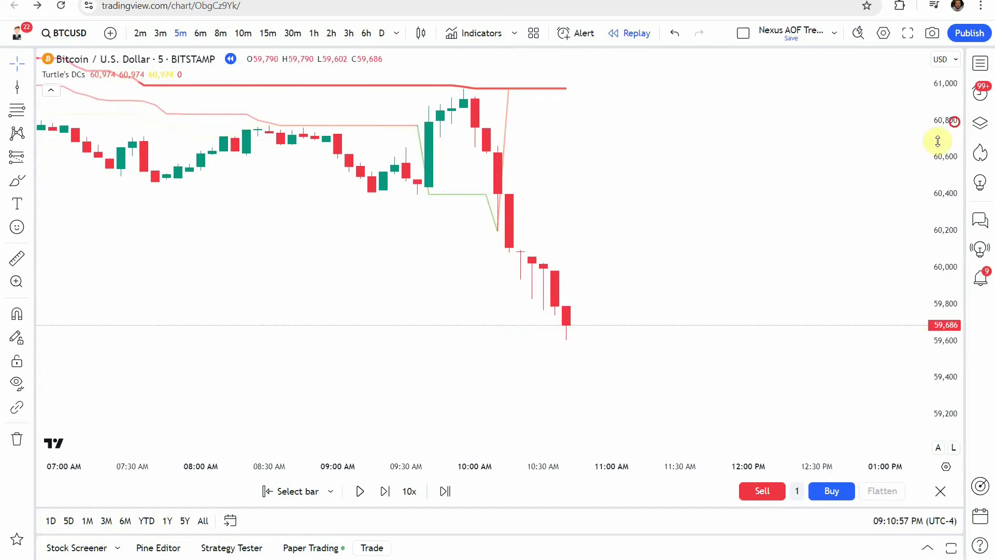
pyautogui.moveTo(939, 140); pyautogui.dragTo(863, 241)
pyautogui.moveTo(548, 222); pyautogui.dragTo(521, 238)
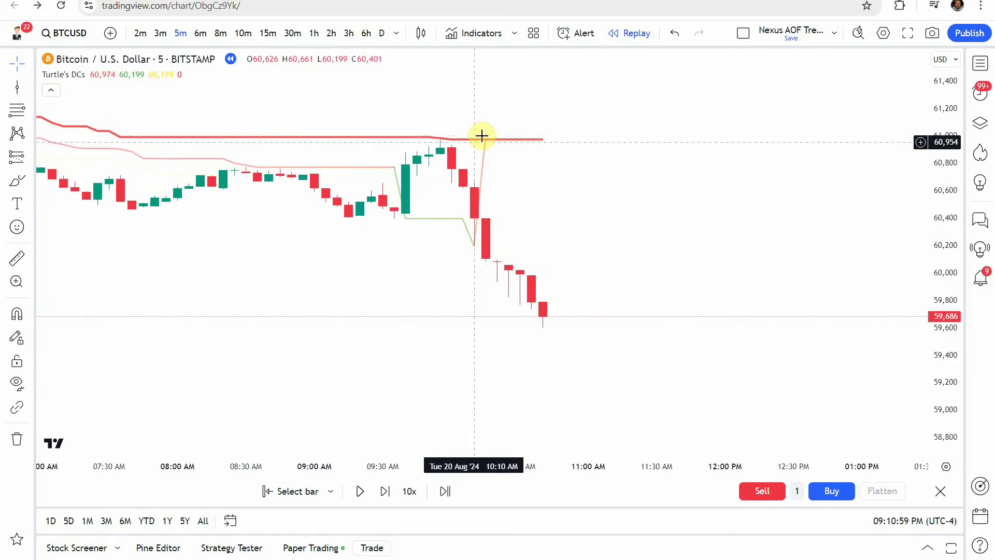
pyautogui.moveTo(469, 291); pyautogui.dragTo(469, 248)
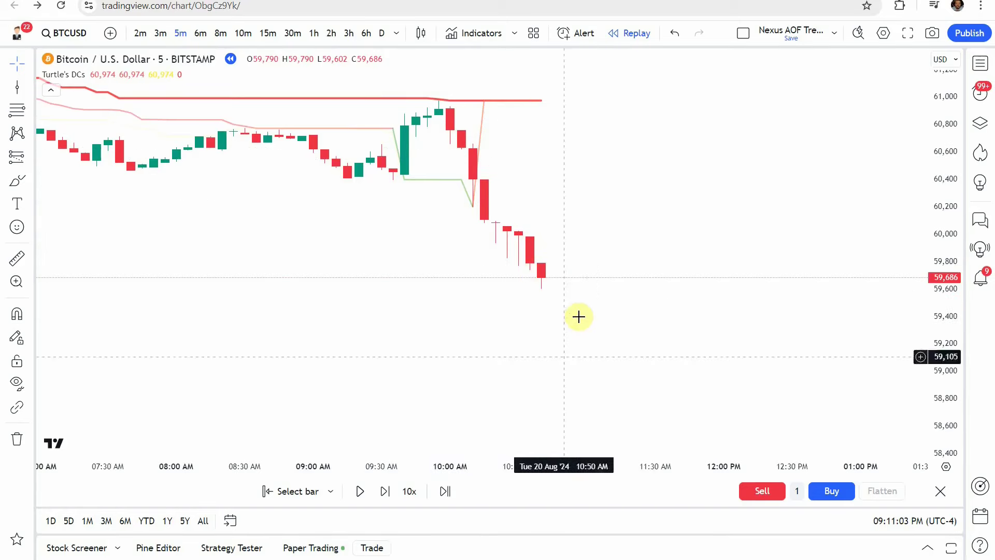
pyautogui.moveTo(565, 360); pyautogui.dragTo(558, 373)
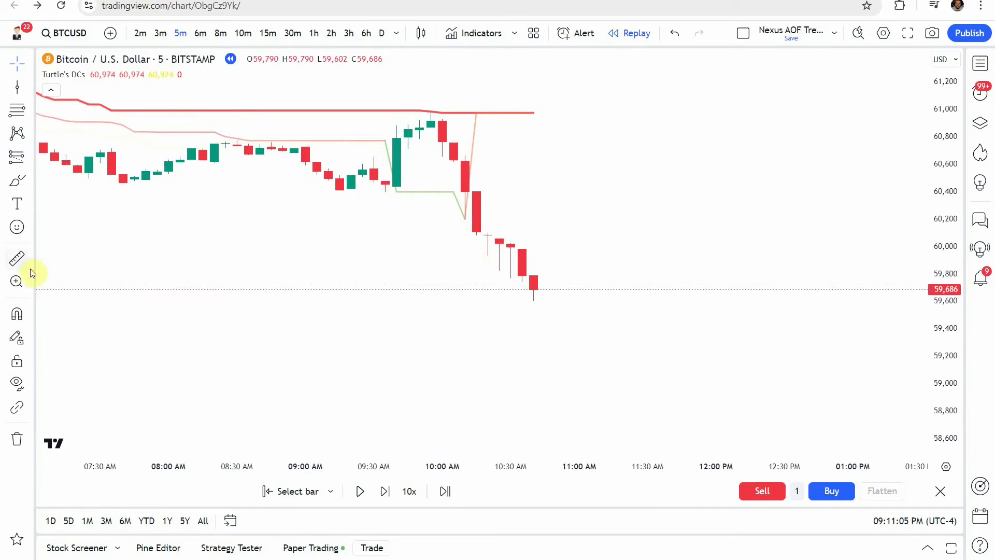
# Place a Short Position at the breakdown candle, entry 60,127, with stop raised to about 60,973
pyautogui.click(26, 179)
pyautogui.click(78, 197)
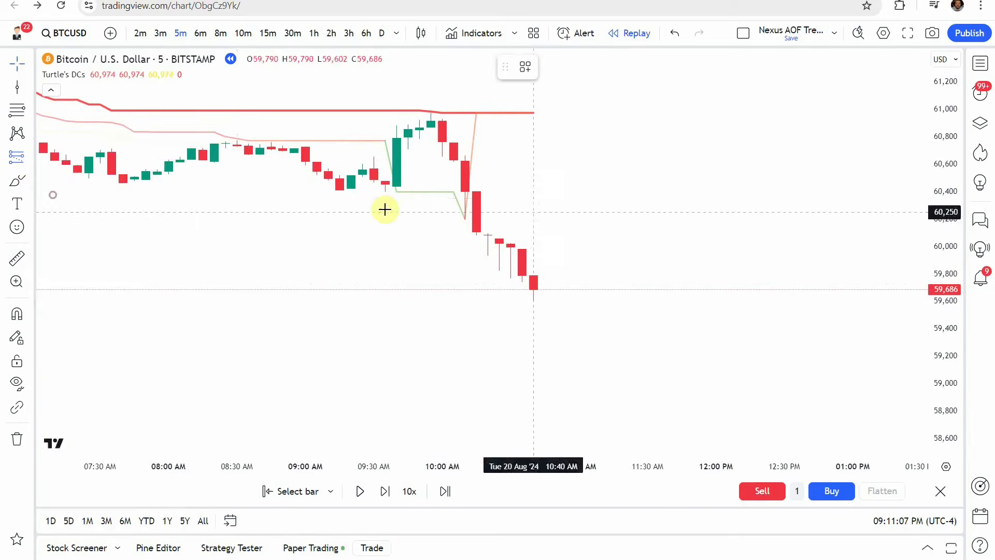
pyautogui.click(475, 228)
pyautogui.moveTo(476, 191); pyautogui.dragTo(487, 112)
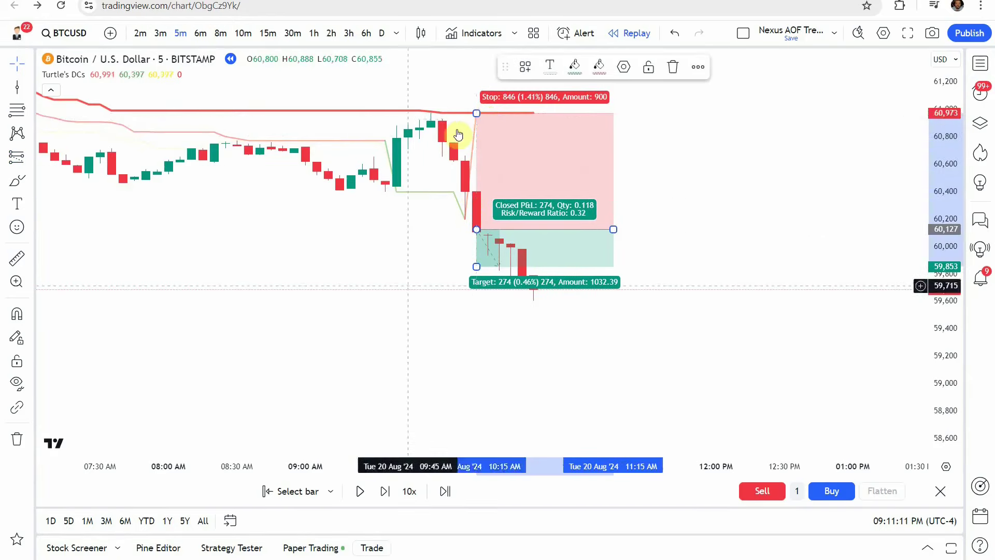
# Lower the short position's profit target to 58,860
pyautogui.moveTo(412, 265)
pyautogui.mouseDown()
pyautogui.moveTo(451, 221)
pyautogui.moveTo(466, 352)
pyautogui.mouseUp()
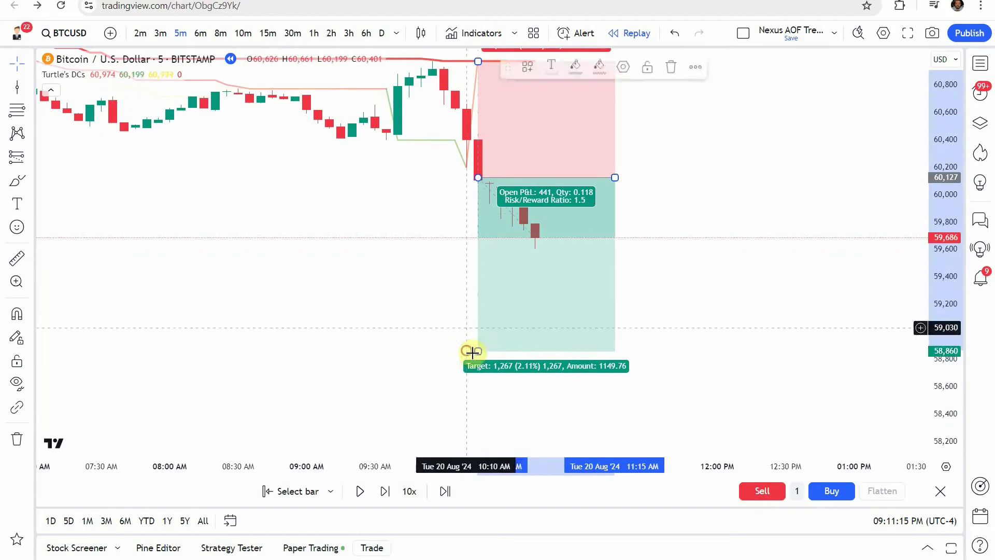
pyautogui.scroll(-2, 866, 262)
pyautogui.moveTo(945, 311); pyautogui.dragTo(946, 375)
pyautogui.click(902, 346)
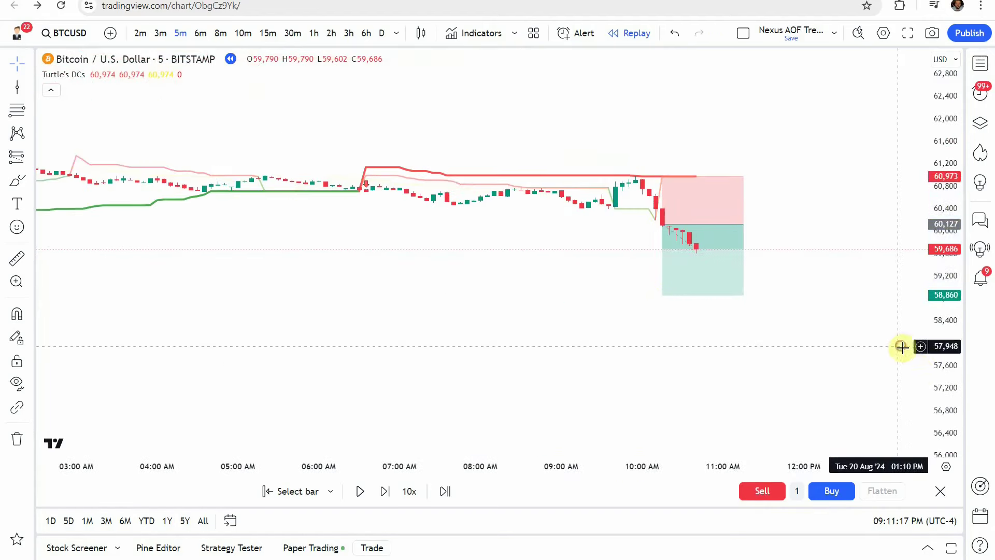
pyautogui.scroll(-2, 822, 340)
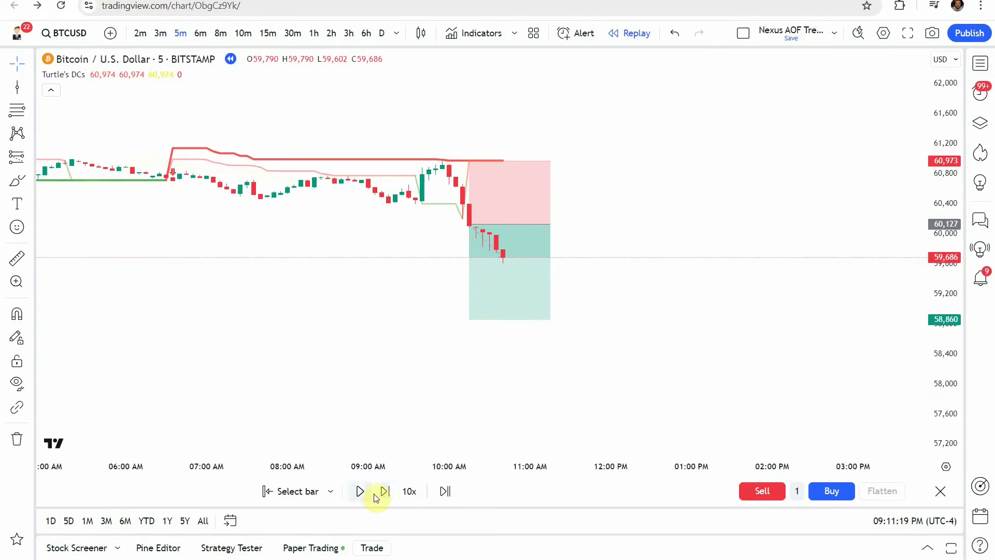
# Play the replay forward until price drops into the short's target zone, then pan to earlier candles
pyautogui.click(359, 492)
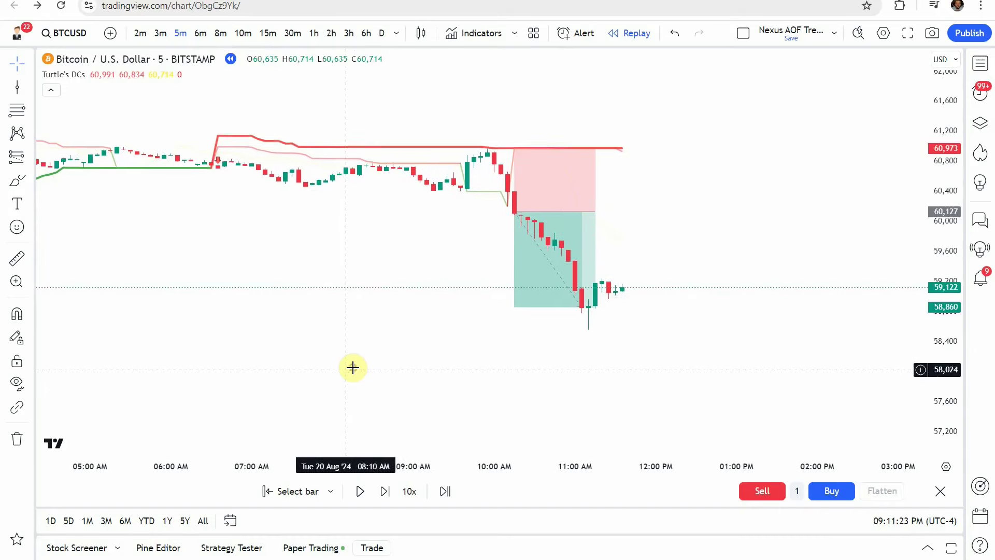
pyautogui.moveTo(351, 366); pyautogui.dragTo(266, 381)
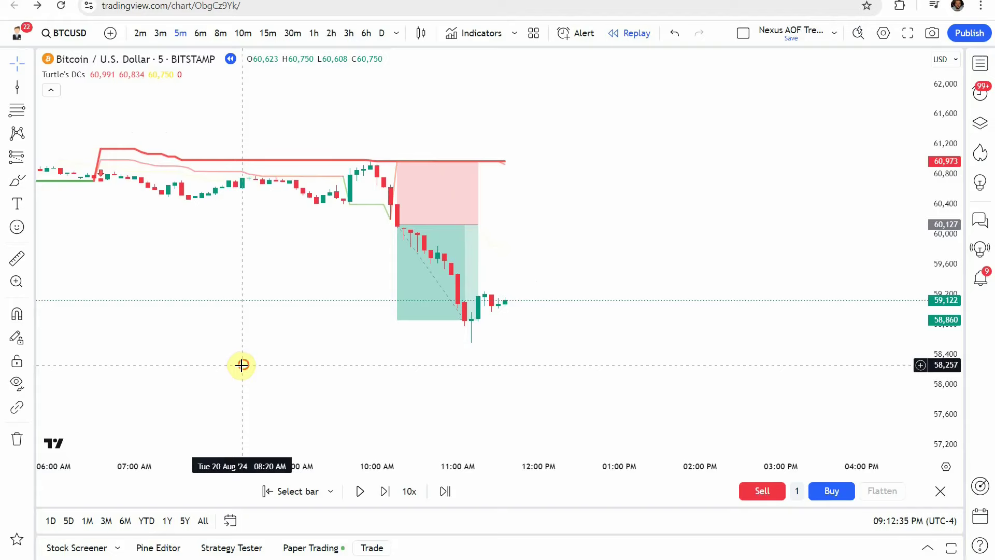
# Reframe the chart and select the position box to read its closed profit of 1,267
pyautogui.moveTo(241, 365); pyautogui.dragTo(306, 342)
pyautogui.moveTo(941, 202); pyautogui.dragTo(920, 240)
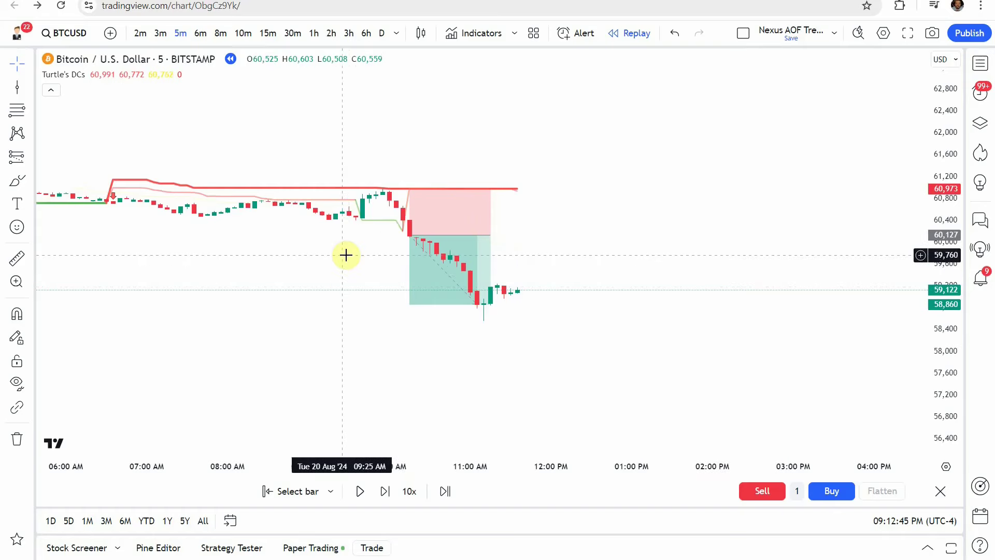
pyautogui.moveTo(344, 283); pyautogui.dragTo(328, 288)
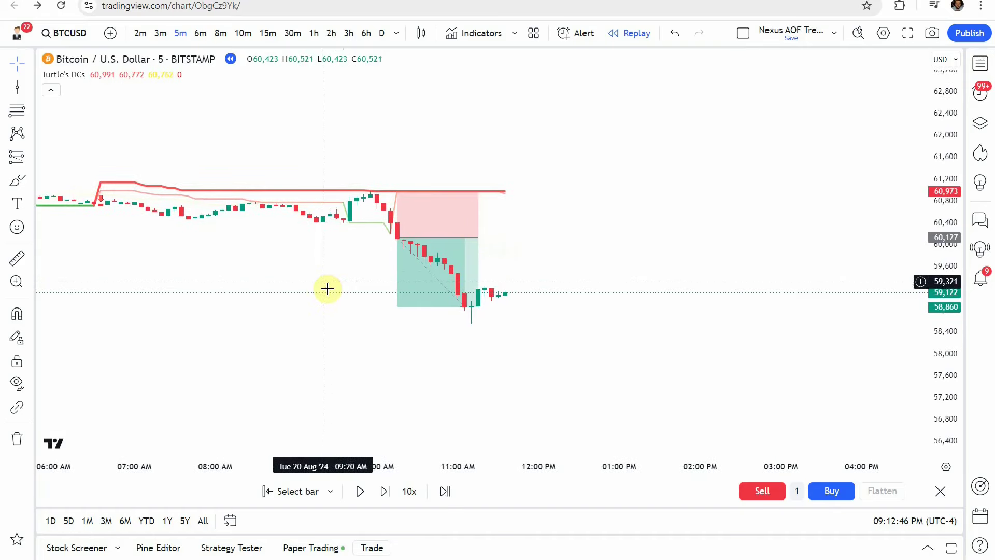
pyautogui.click(411, 276)
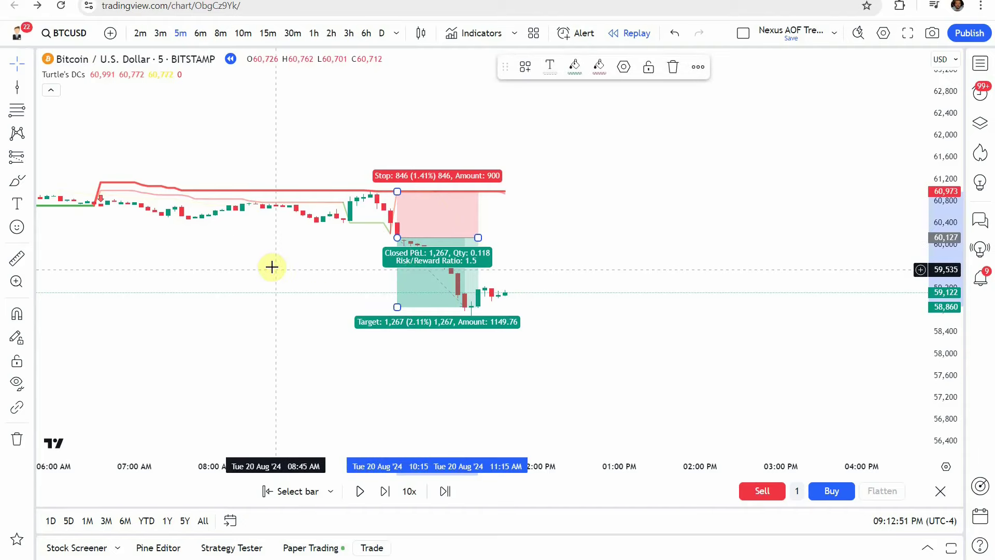
# Clear the position drawing, review the move on the chart, and show the Paper Trading account panel
pyautogui.click(671, 67)
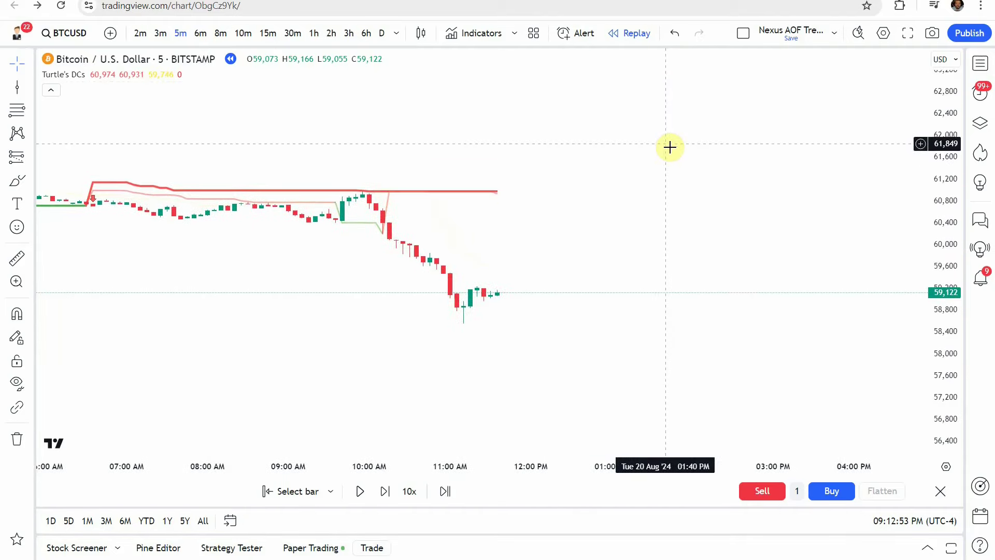
pyautogui.moveTo(932, 333); pyautogui.dragTo(959, 332)
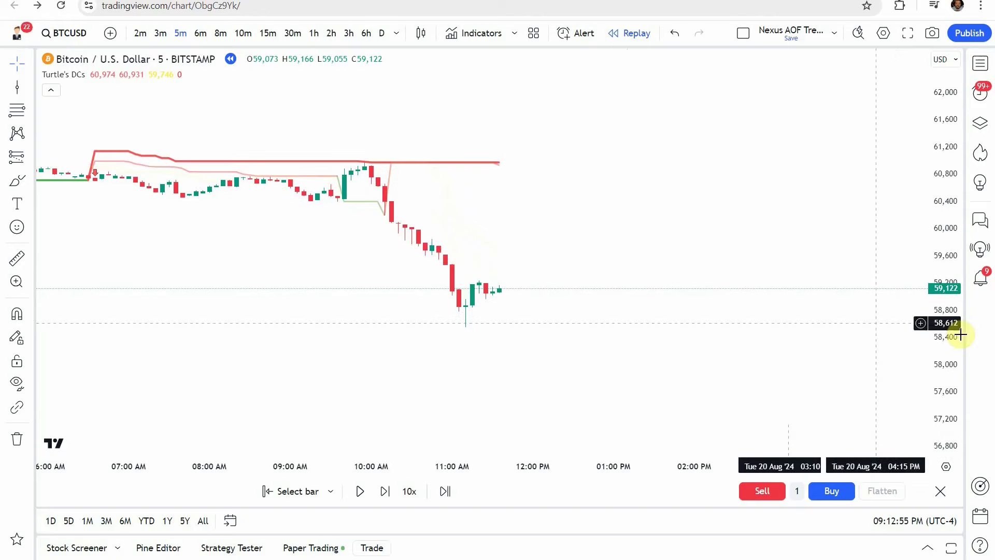
pyautogui.scroll(2, 548, 342)
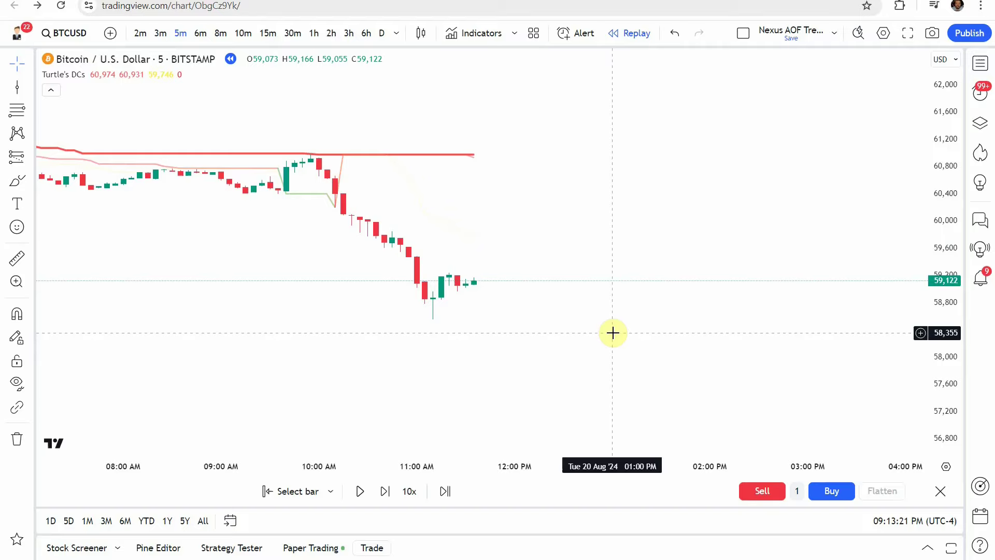
pyautogui.scroll(-1, 646, 329)
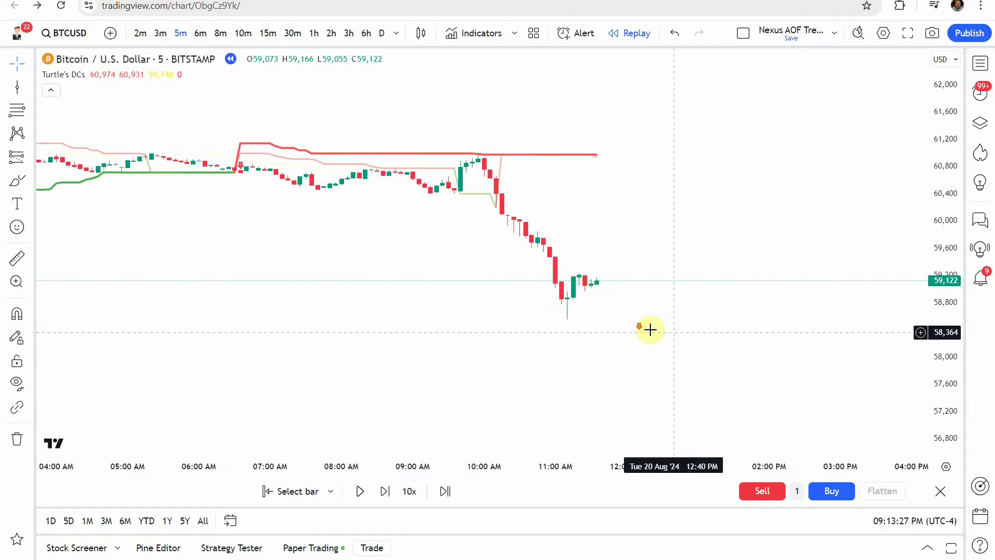
pyautogui.scroll(-1, 571, 340)
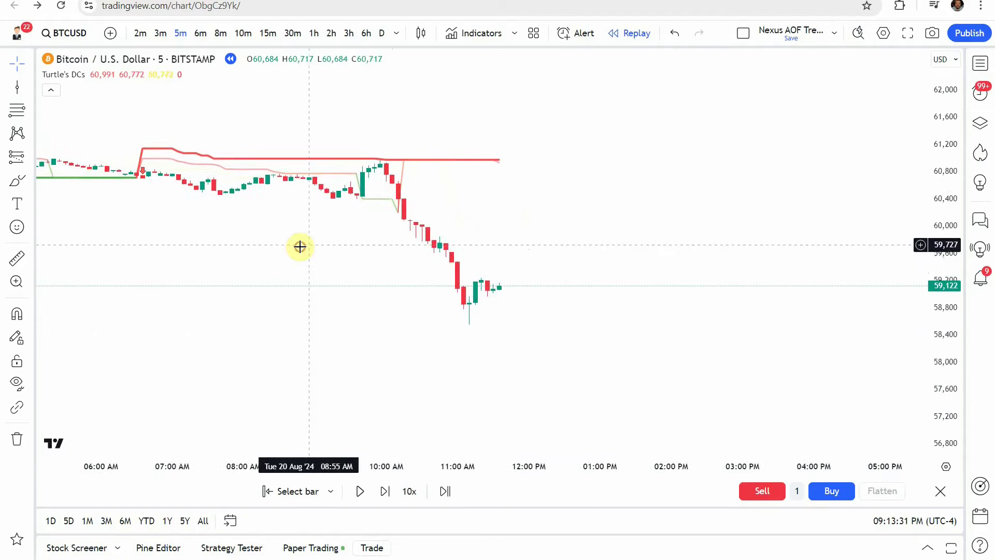
pyautogui.moveTo(300, 246); pyautogui.dragTo(411, 238)
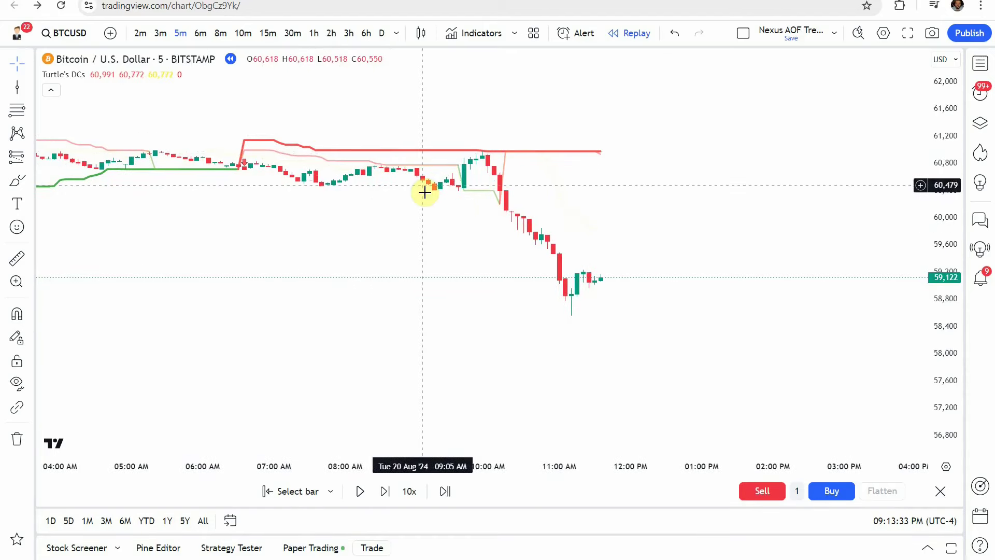
pyautogui.moveTo(371, 278); pyautogui.dragTo(294, 288)
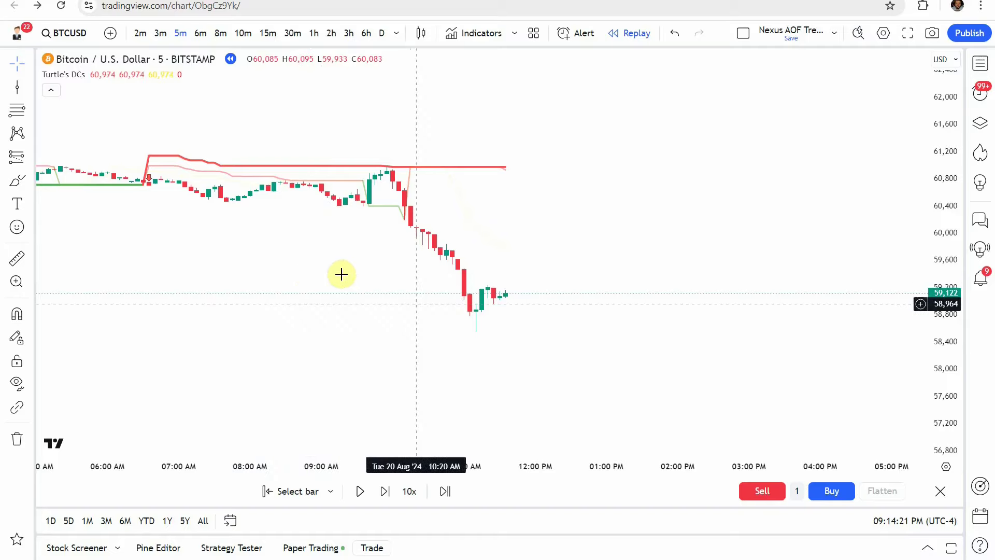
pyautogui.click(313, 548)
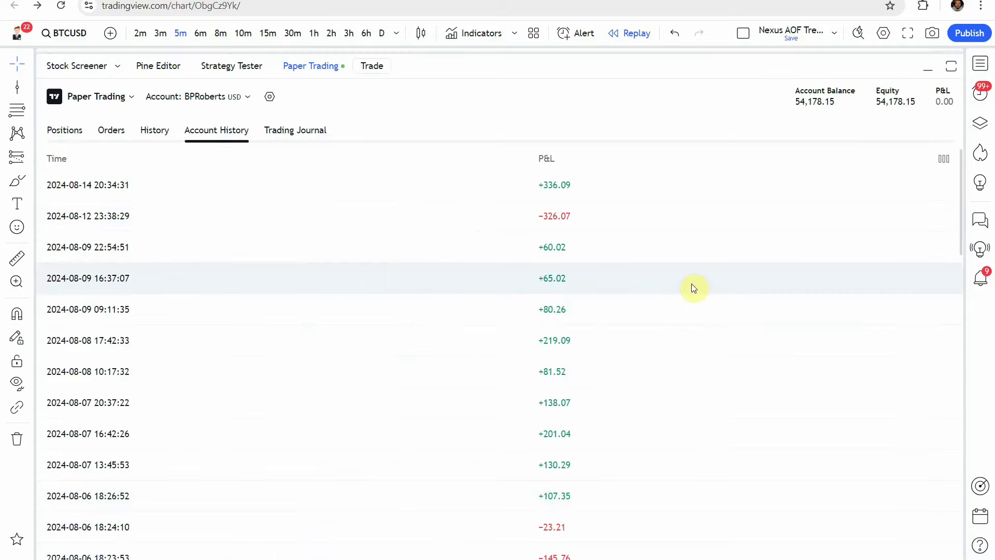
pyautogui.moveTo(961, 227); pyautogui.dragTo(955, 319)
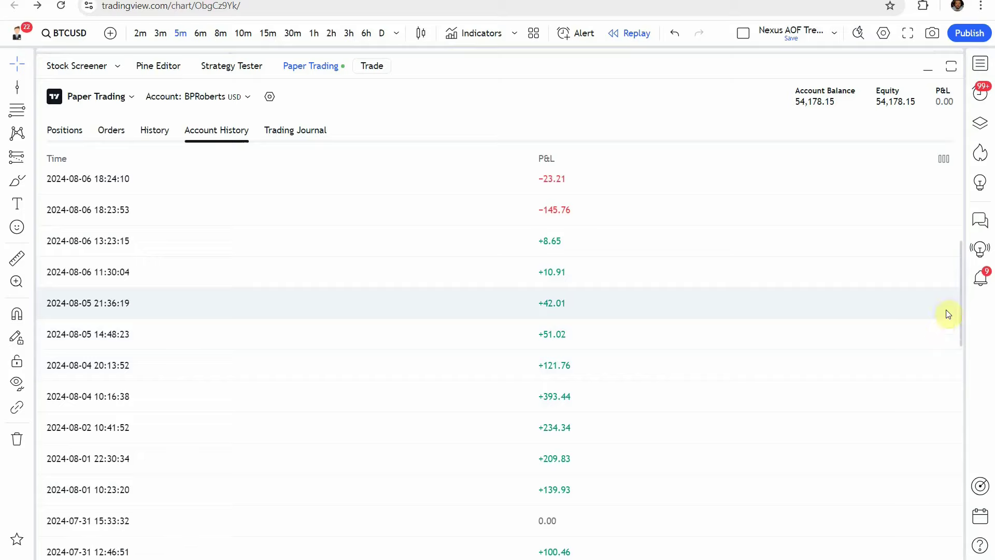
pyautogui.moveTo(964, 300)
pyautogui.mouseDown()
pyautogui.moveTo(966, 310)
pyautogui.moveTo(957, 224)
pyautogui.mouseUp()
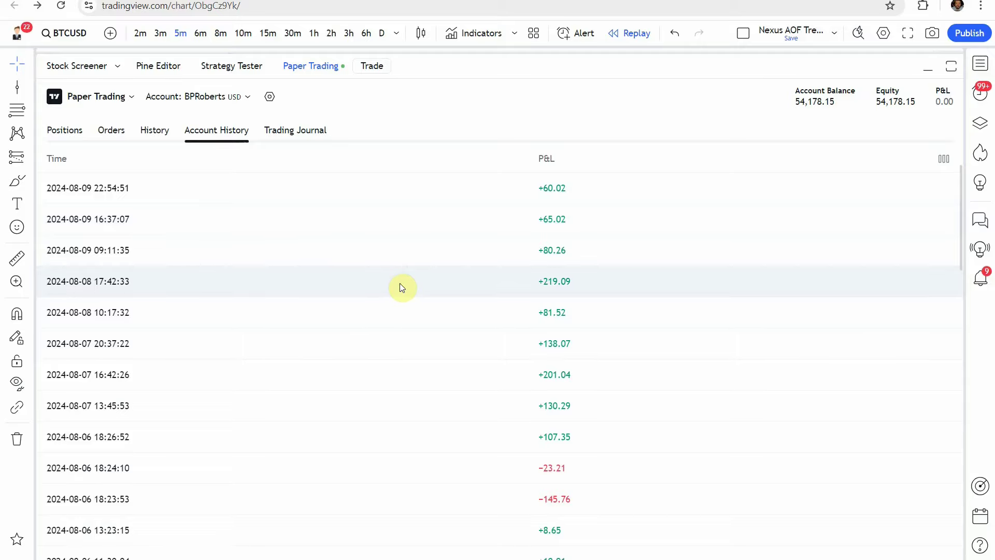
# Collapse the paper trading panel to return to the full BTCUSD 5-minute chart
pyautogui.click(327, 69)
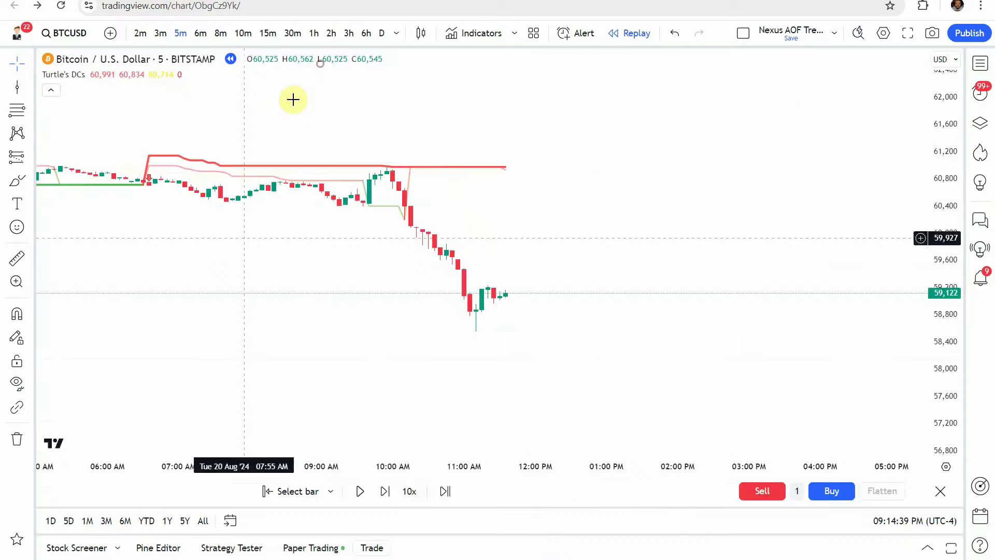